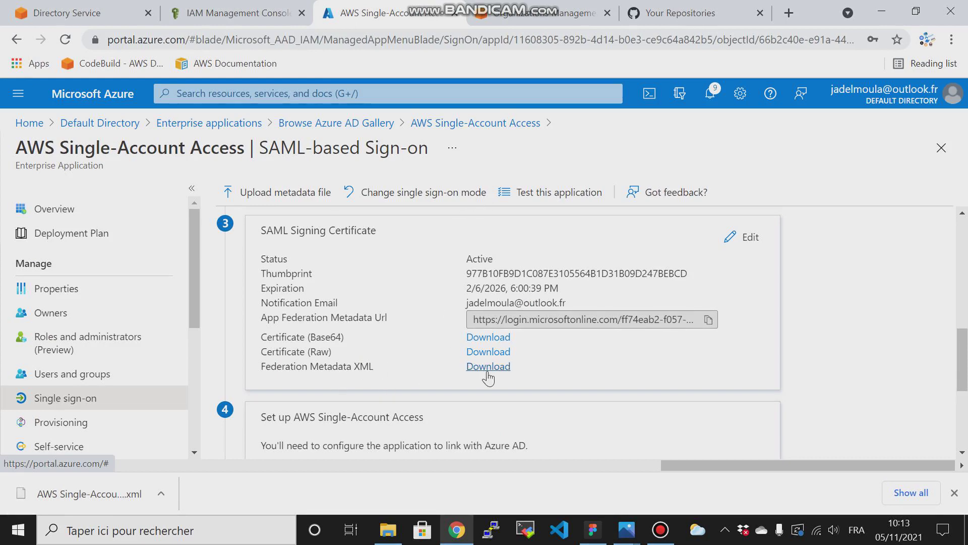
Switch to the AWS IAM console and open the list of roles
left_click(241, 14)
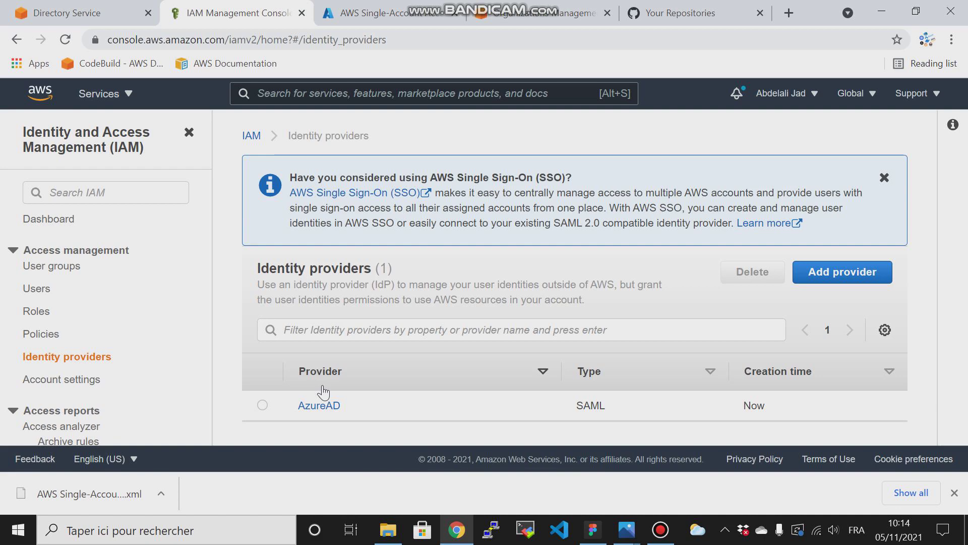
left_click(40, 314)
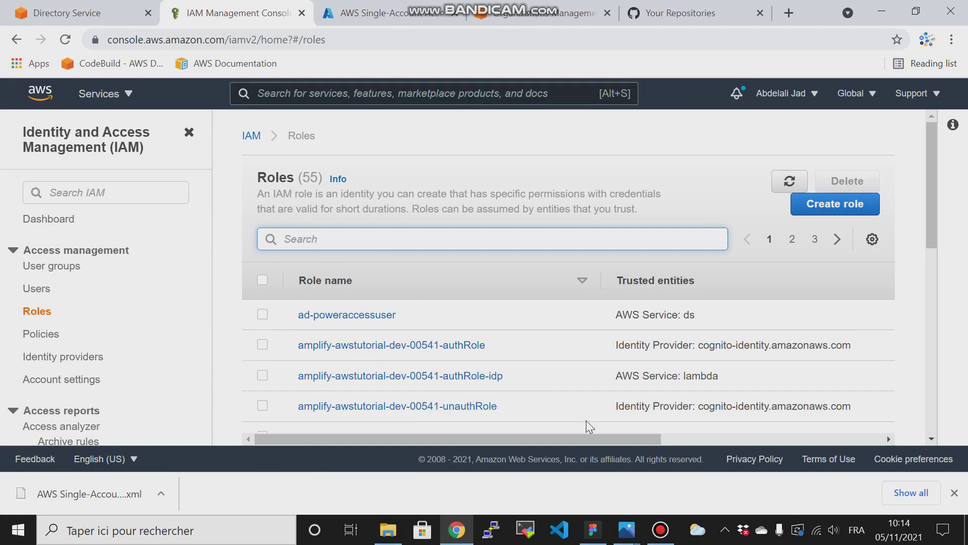
Review the sso.png diagram in Photos, then return to the IAM roles list
left_click(626, 529)
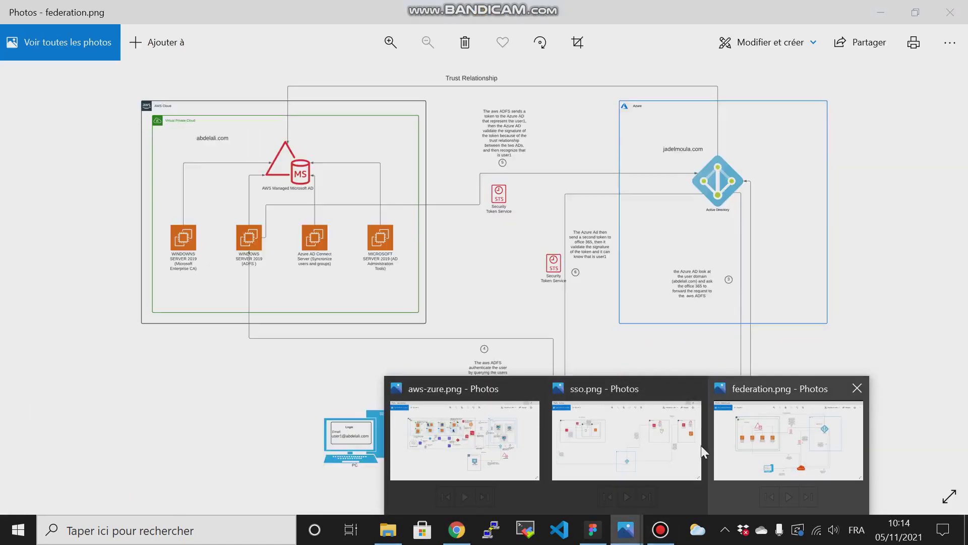
left_click(670, 446)
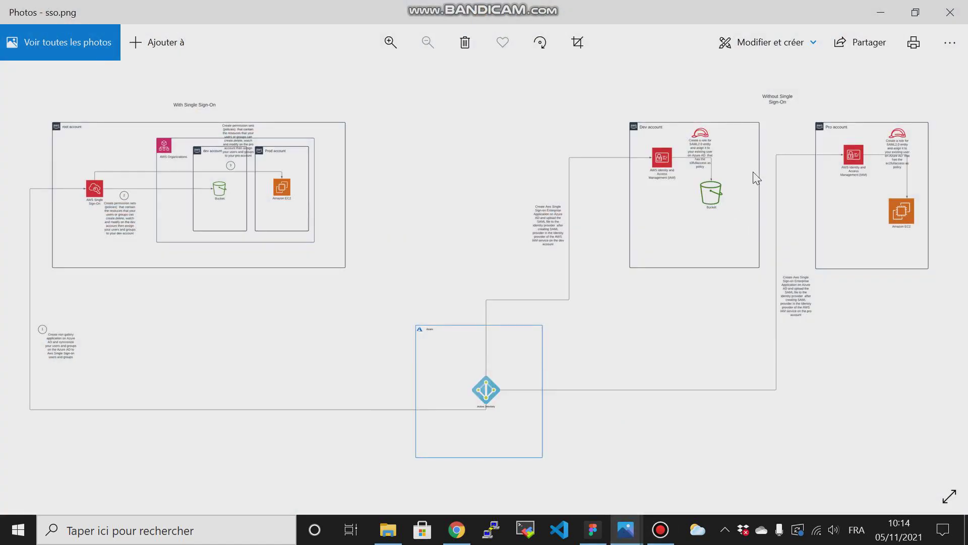
left_click(880, 13)
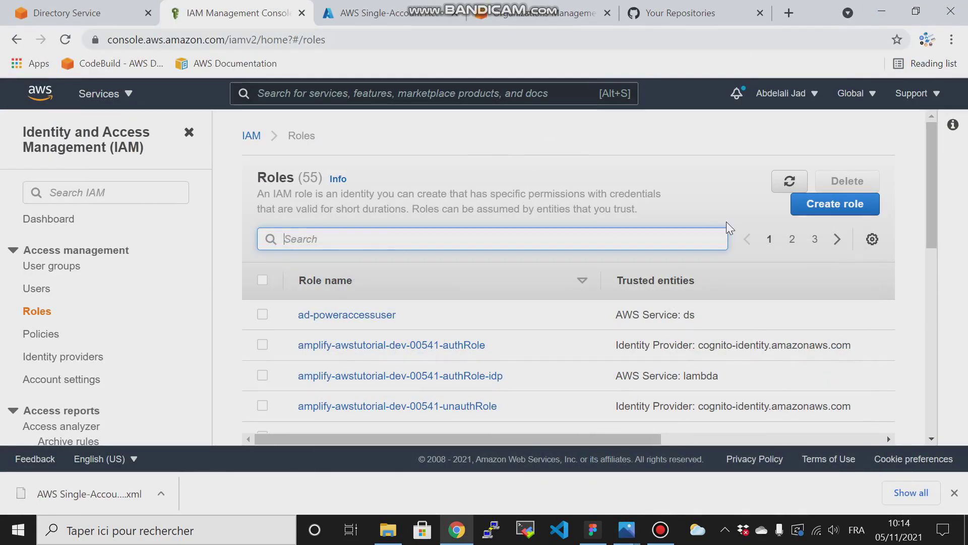
Start a SAML 2.0 federation role with provider AzureAD and programmatic and AWS Management Console access, continuing to its permissions
left_click(863, 210)
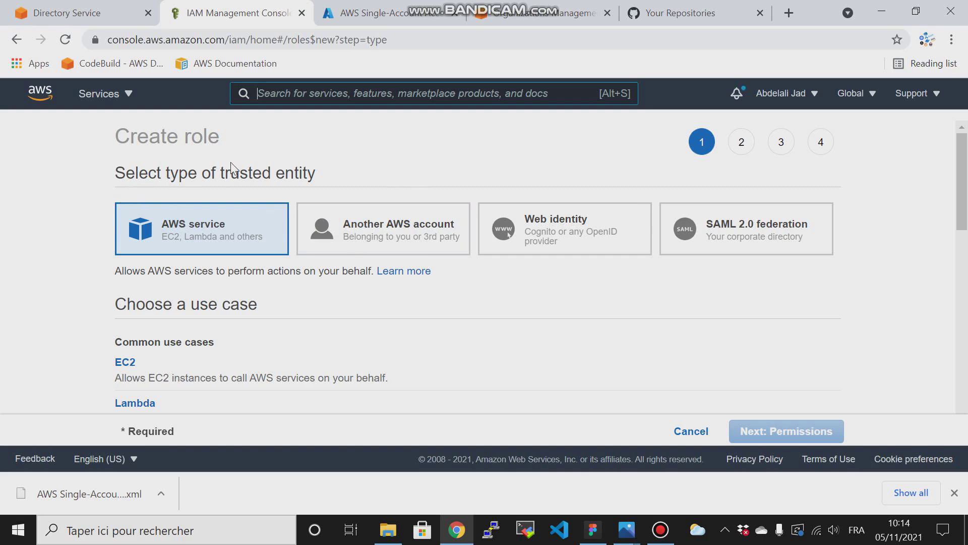
left_click(753, 223)
scroll(964, 223, "down", 2)
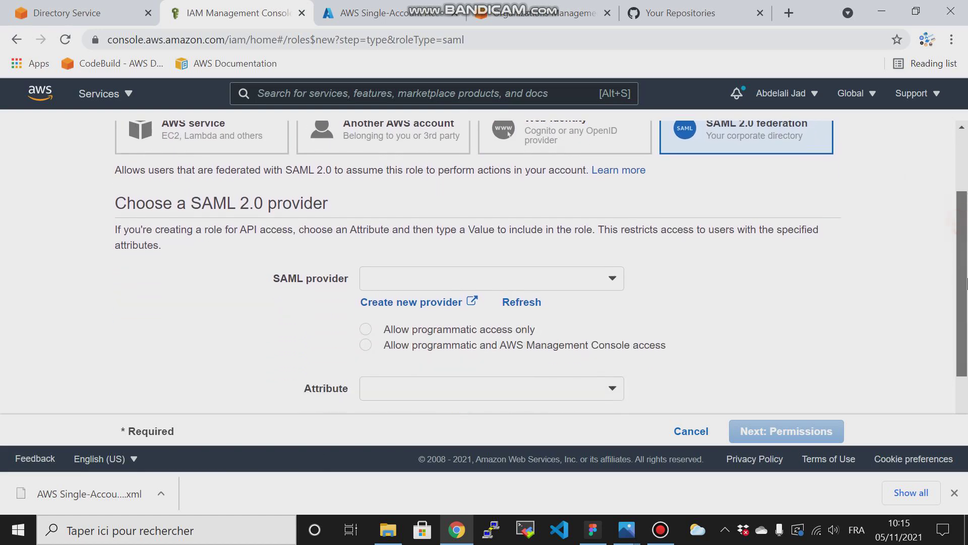
left_click(525, 277)
left_click(462, 298)
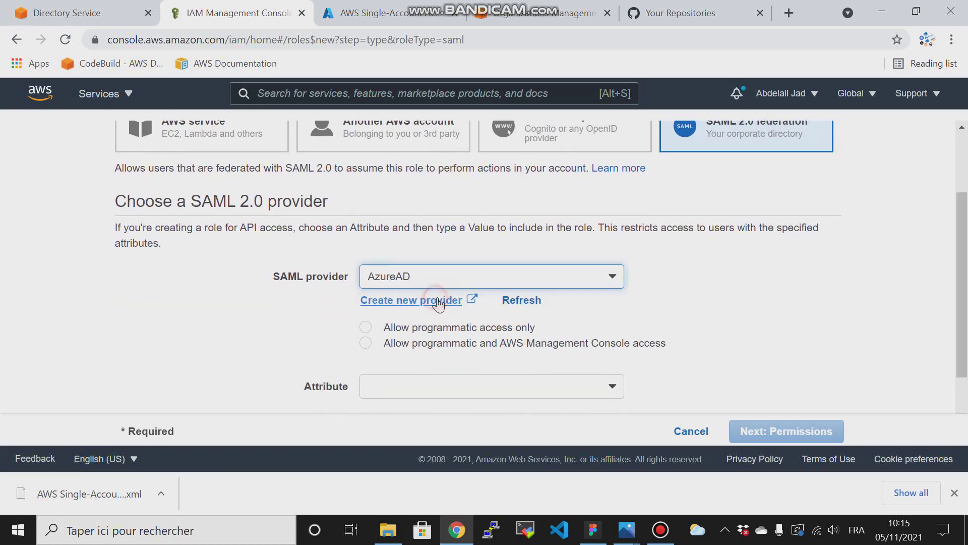
left_click(379, 344)
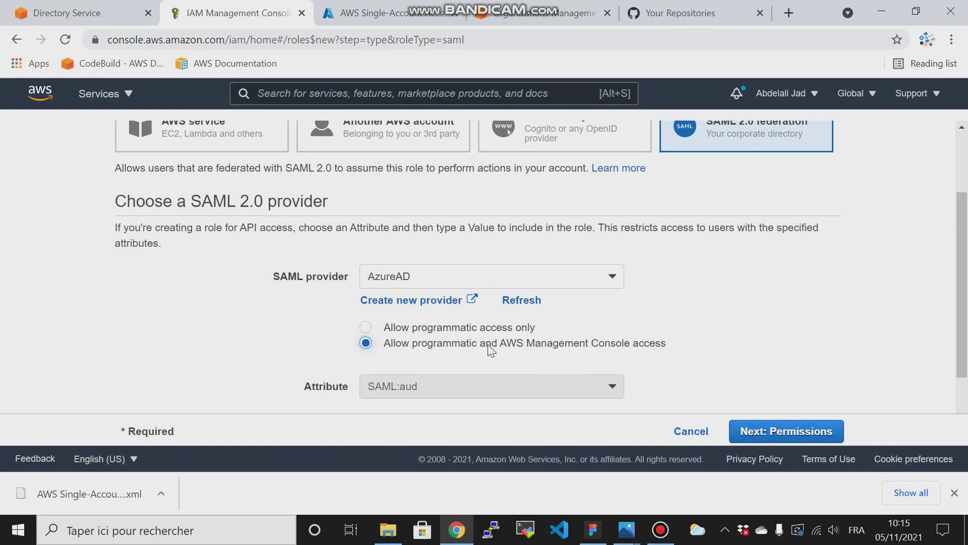
scroll(962, 277, "down", 2)
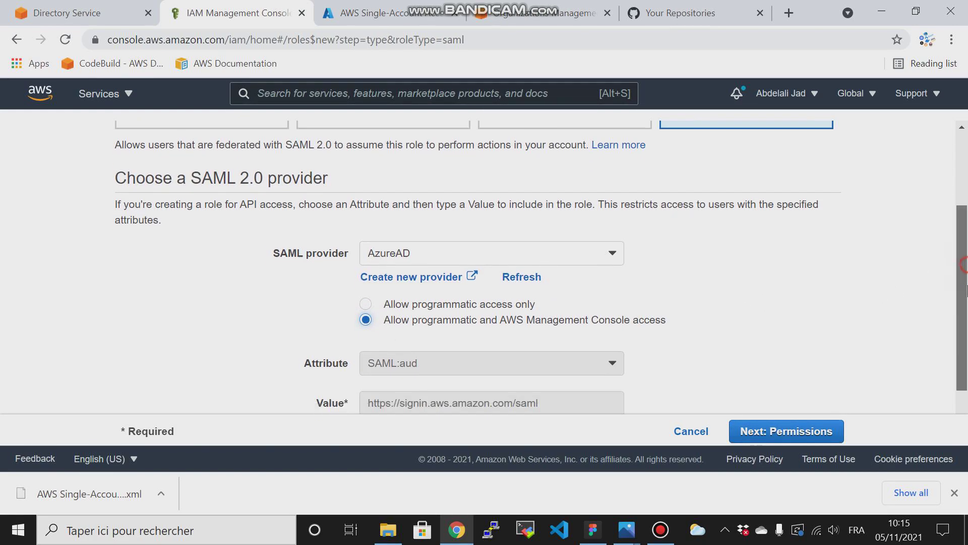
left_click(774, 430)
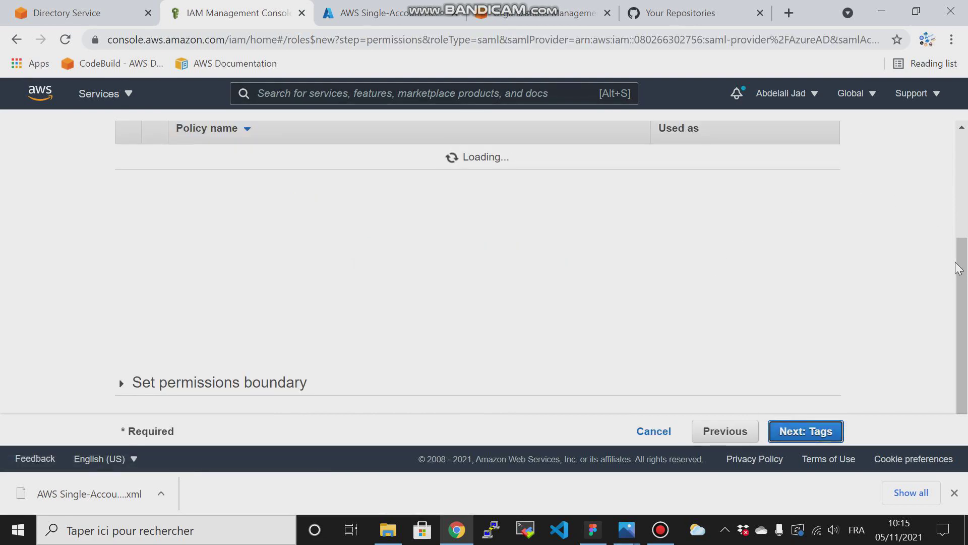
Find the AmazonS3FullAccess policy with "s3full", attach it to the new role, and continue to the review without adding tags
left_click_drag(957, 270, 958, 163)
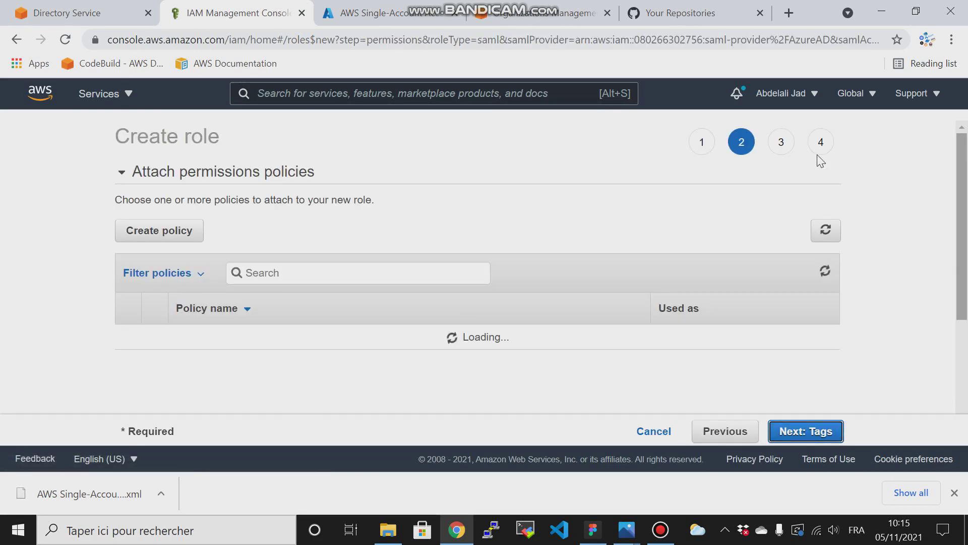
left_click(271, 275)
type("s")
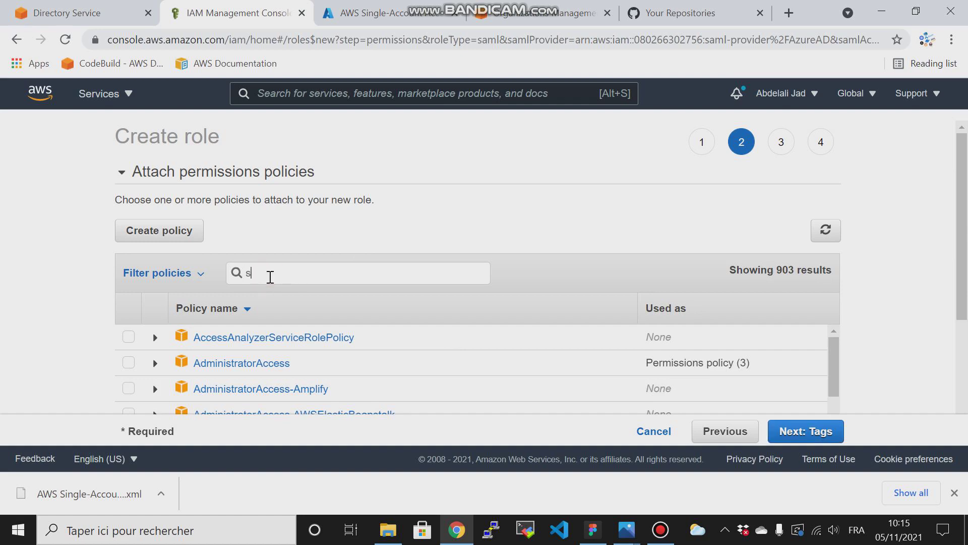
type("3full")
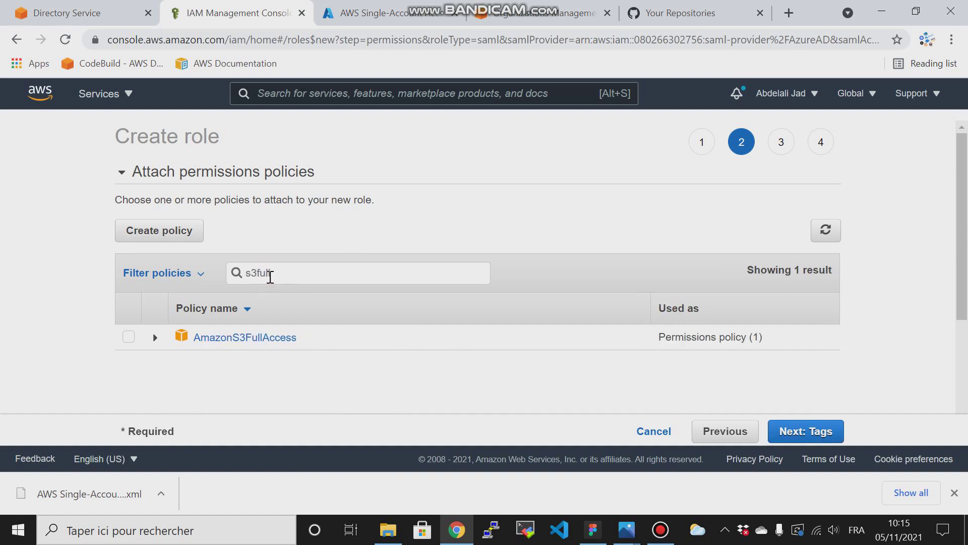
left_click(128, 337)
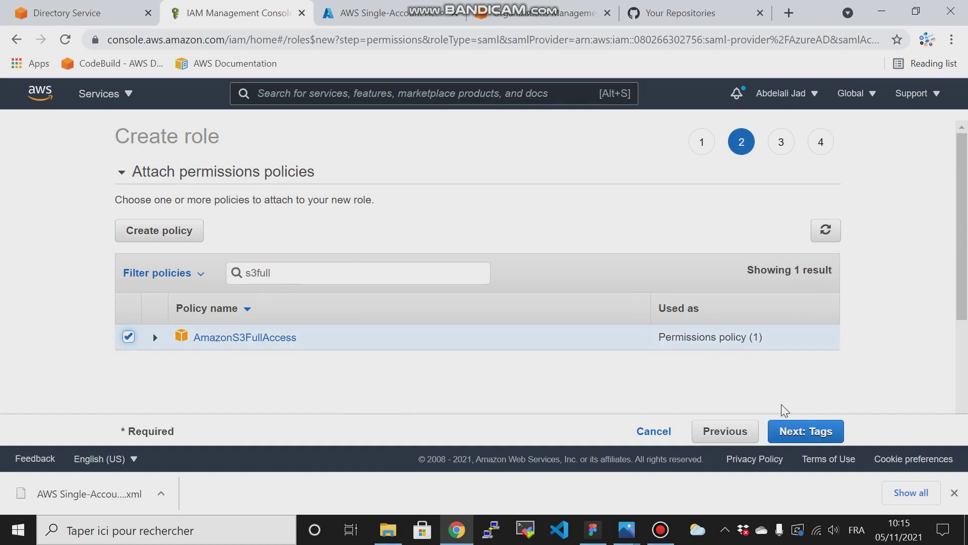
left_click(799, 431)
left_click(786, 431)
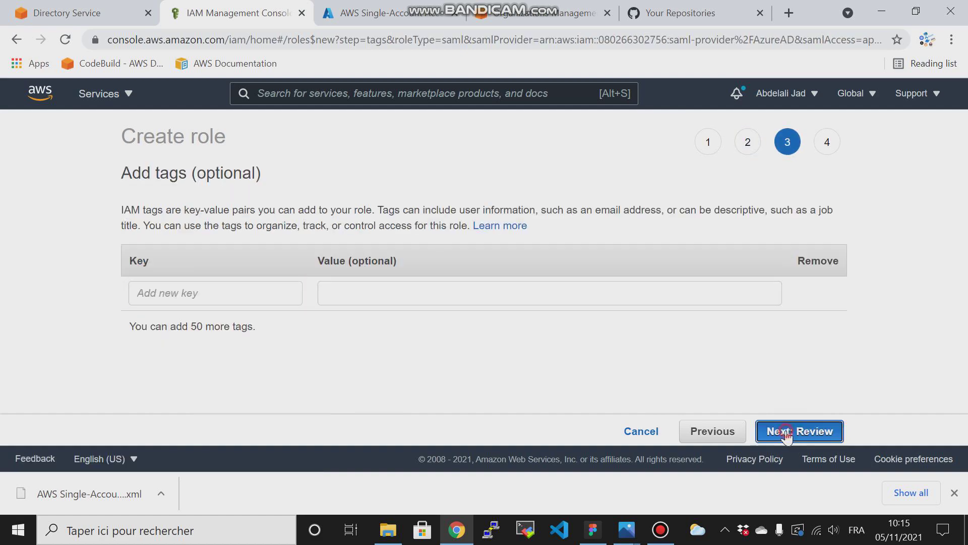
Name the role role1 and create it
left_click(465, 227)
type("ro")
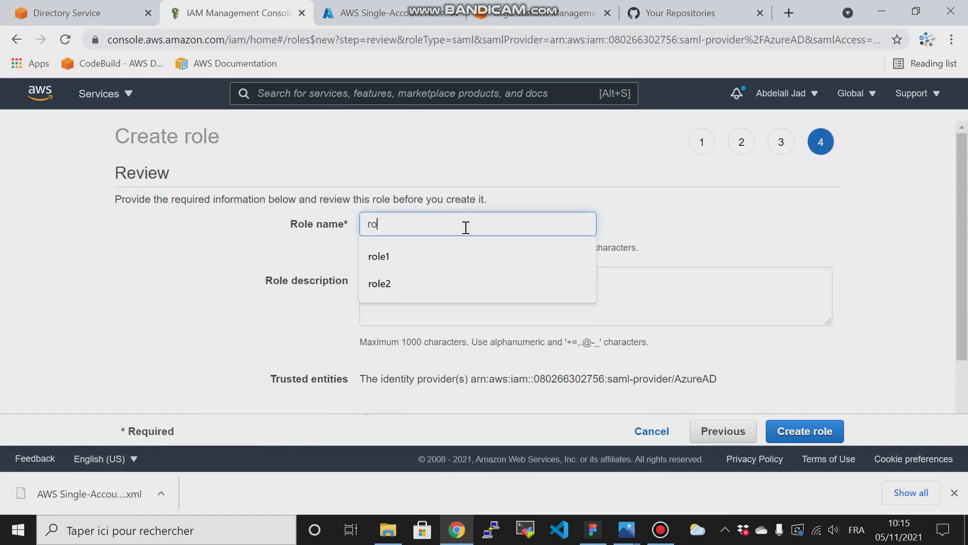
type("le1")
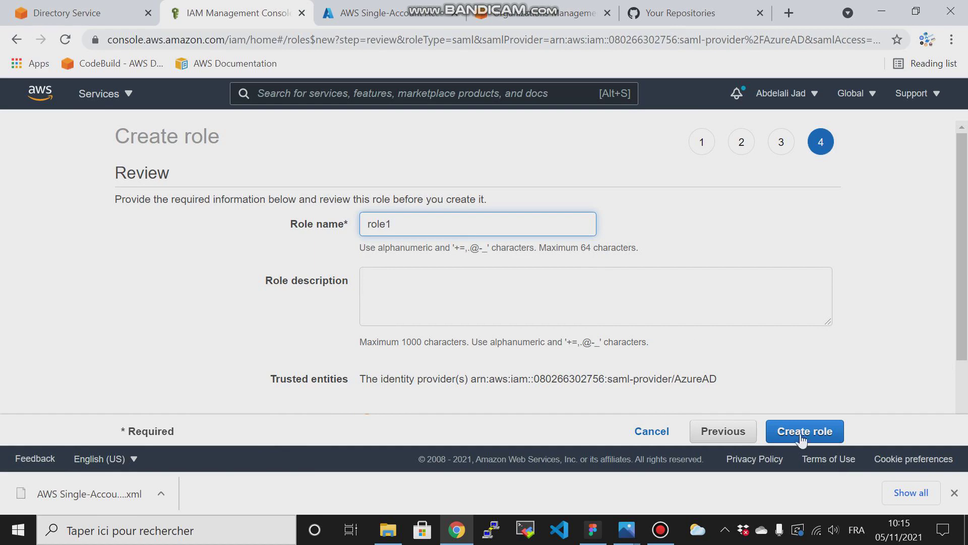
left_click(796, 429)
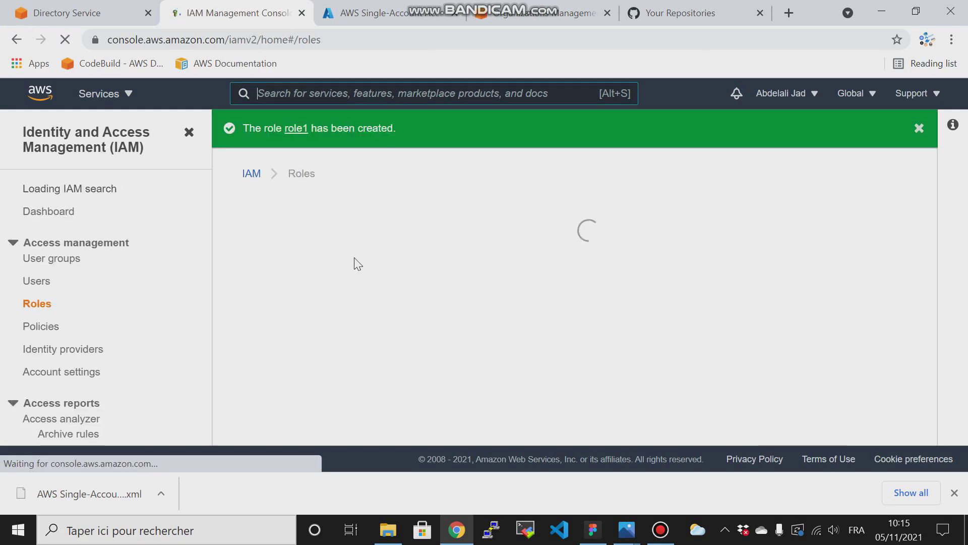
Look over the IAM policies list and the Azure SAML-based sign-on page of AWS Single-Account Access
left_click(41, 329)
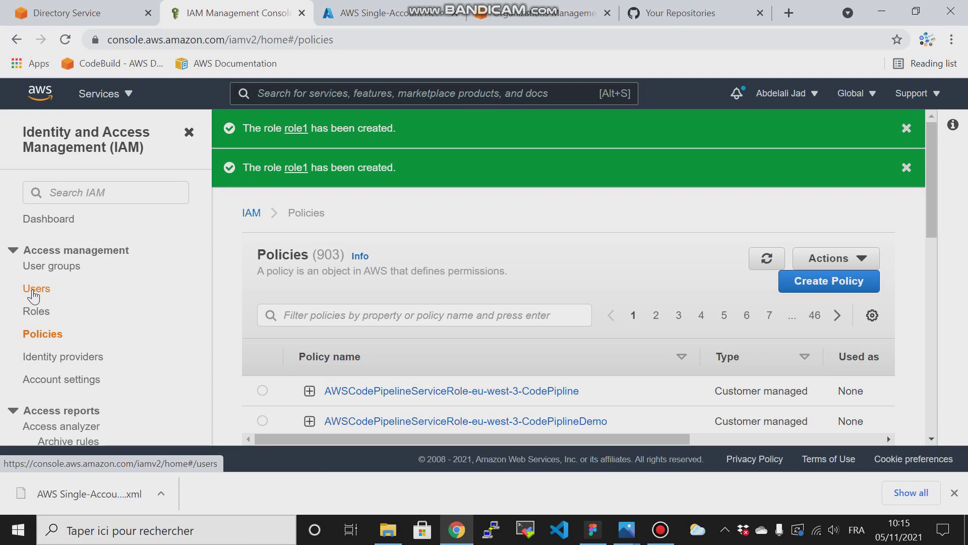
left_click(362, 19)
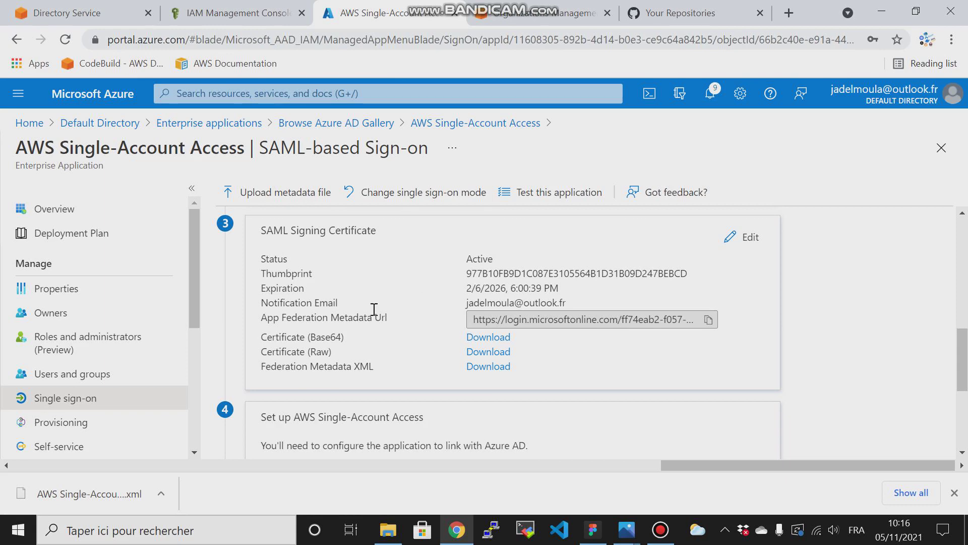
left_click(237, 12)
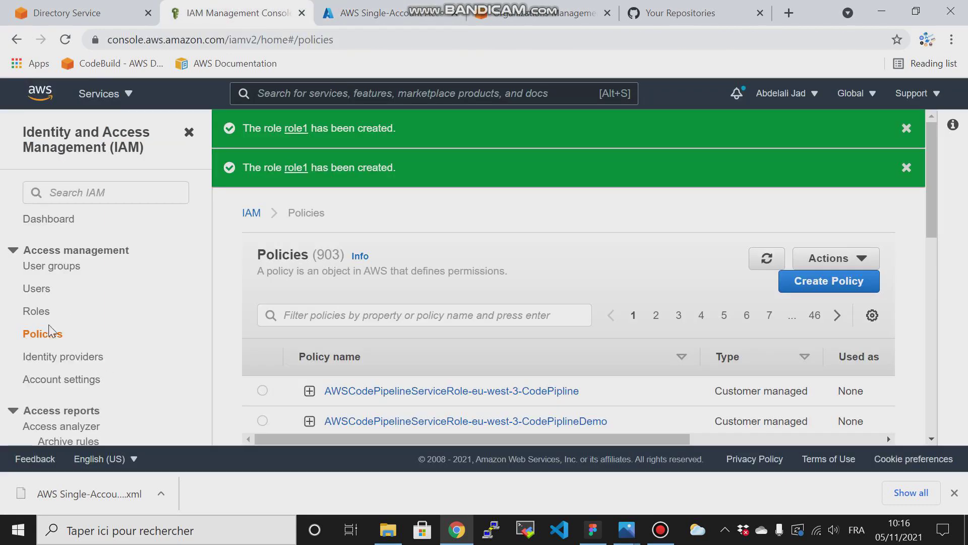
left_click(353, 13)
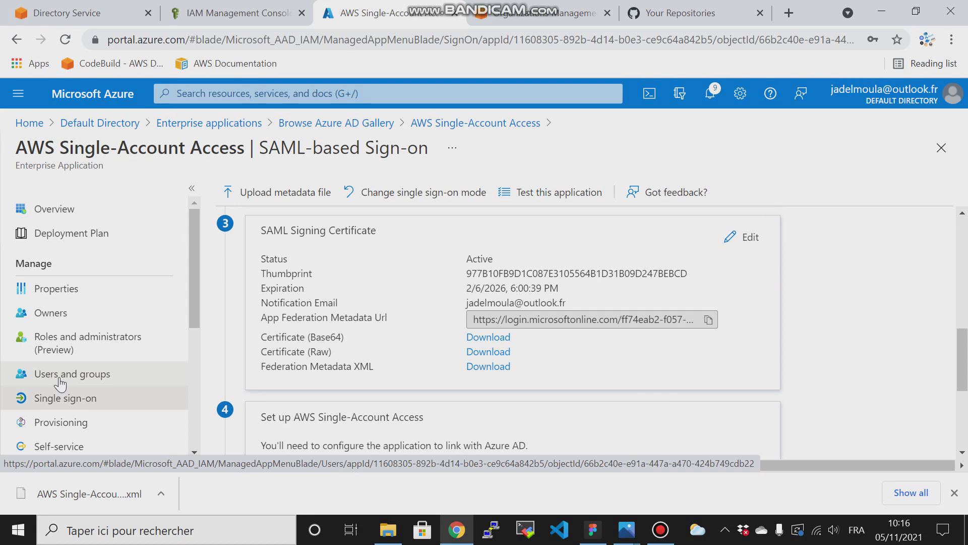
Switch to Figma and create a new design file
left_click(593, 529)
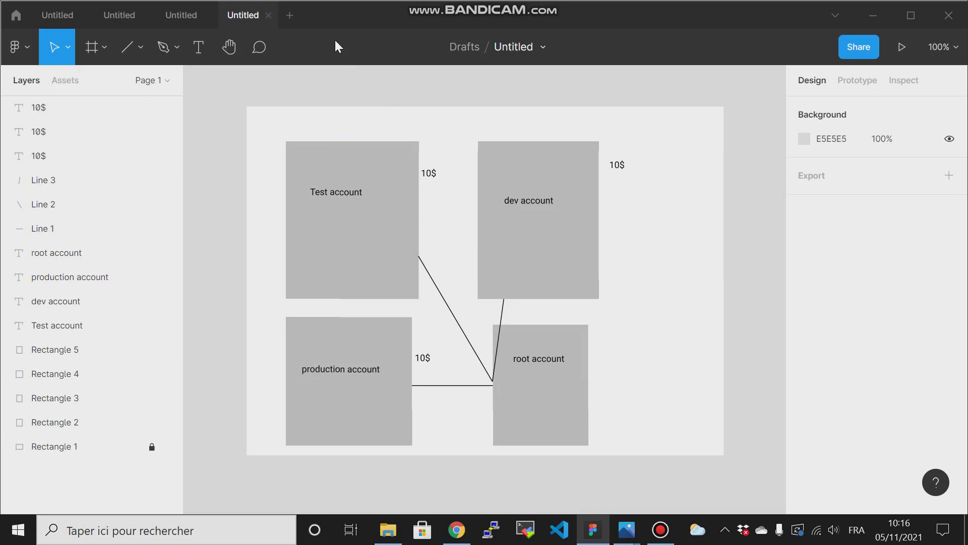
left_click(291, 15)
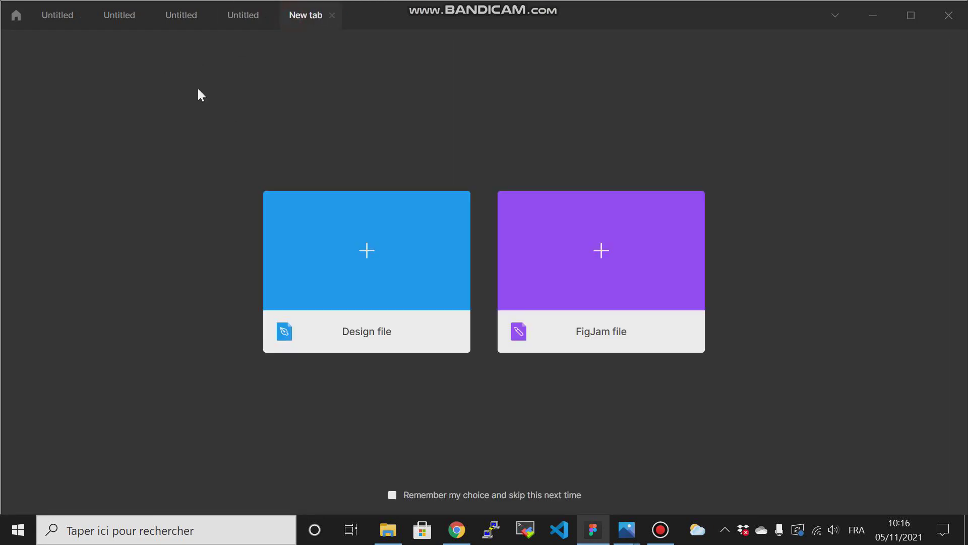
left_click(367, 256)
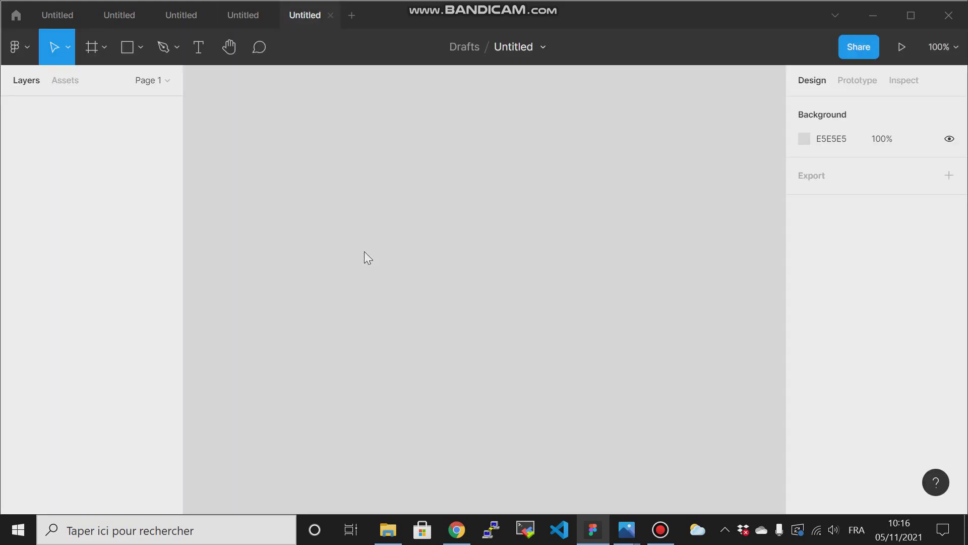
Draw a background rectangle about 640 × 464 in the middle of the empty canvas
left_click(140, 48)
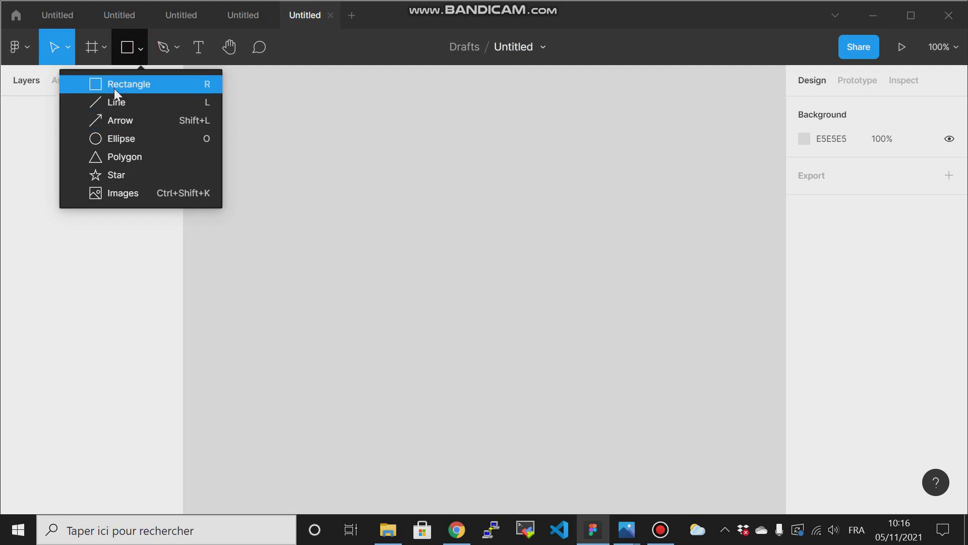
left_click(113, 86)
mouse_move(248, 111)
left_mouse_down()
mouse_move(473, 318)
mouse_move(723, 422)
mouse_move(733, 462)
left_mouse_up()
Set the background rectangle's fill to white (FFFFFF) and lock its layer
left_click(804, 315)
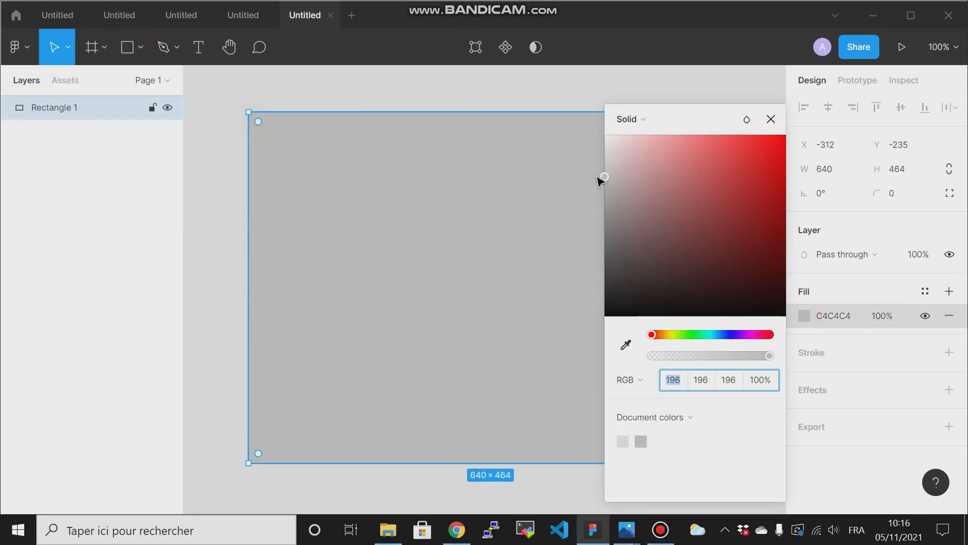
left_click_drag(605, 177, 605, 115)
right_click(604, 104)
key("Escape")
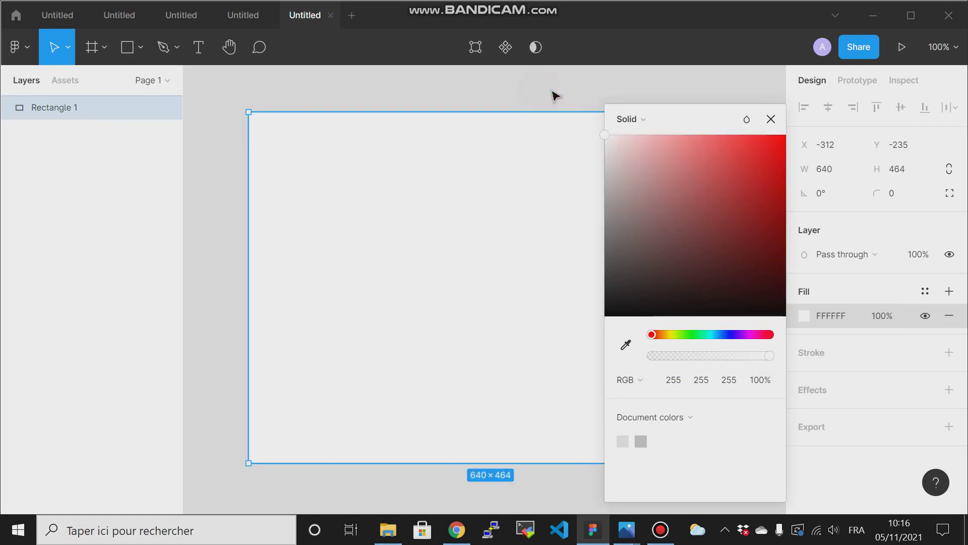
left_click(769, 120)
left_click(582, 188)
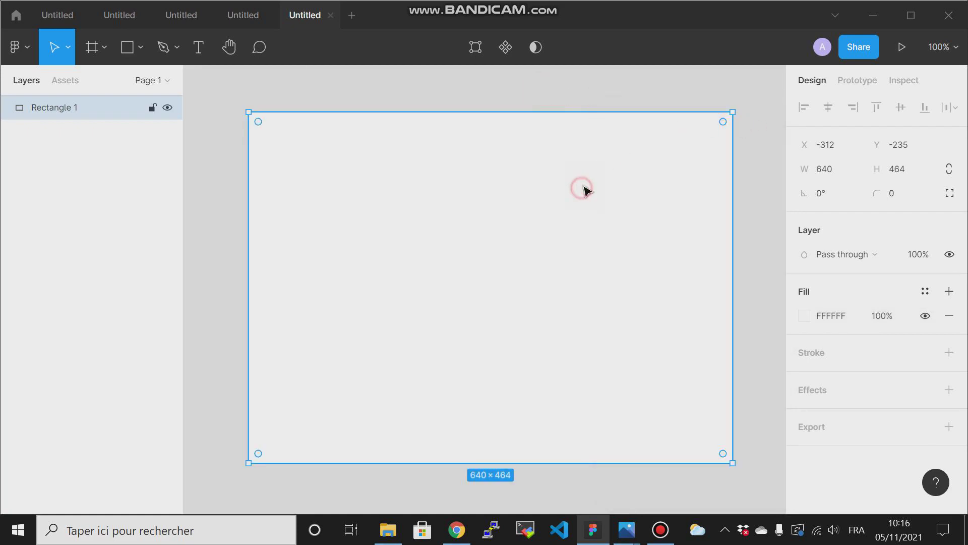
left_click(152, 108)
Add a text box about 140 × 65 reading "role1" in the upper-left area of the white rectangle
left_click(198, 46)
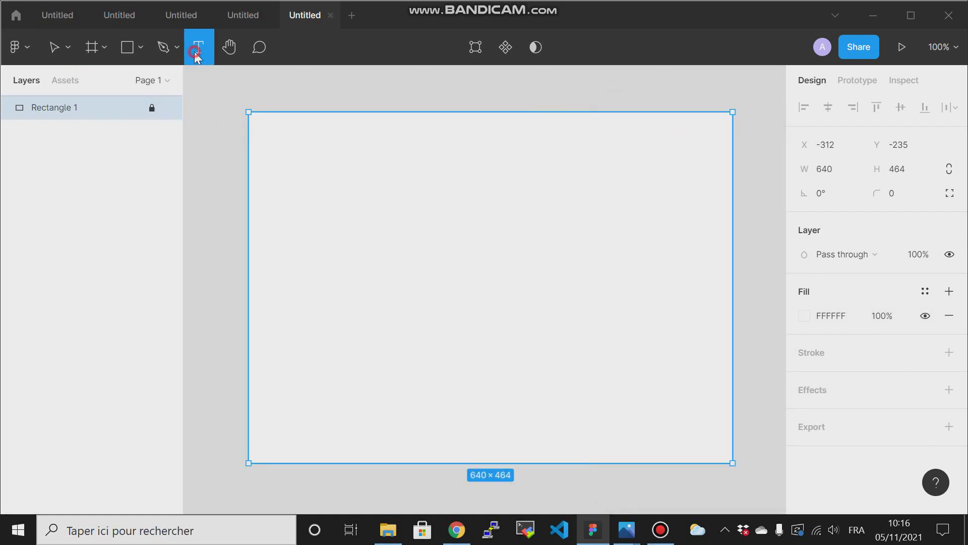
left_click_drag(276, 129, 385, 179)
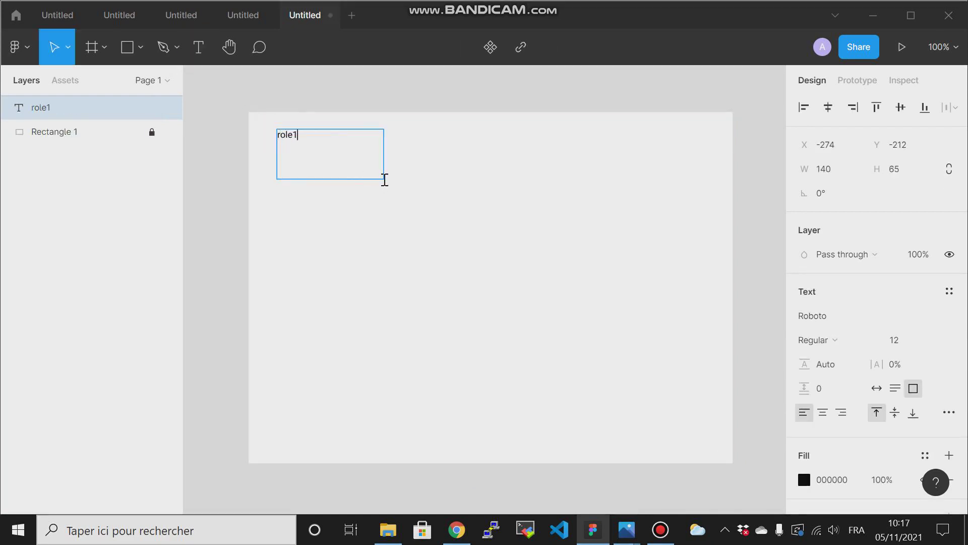
left_click(446, 194)
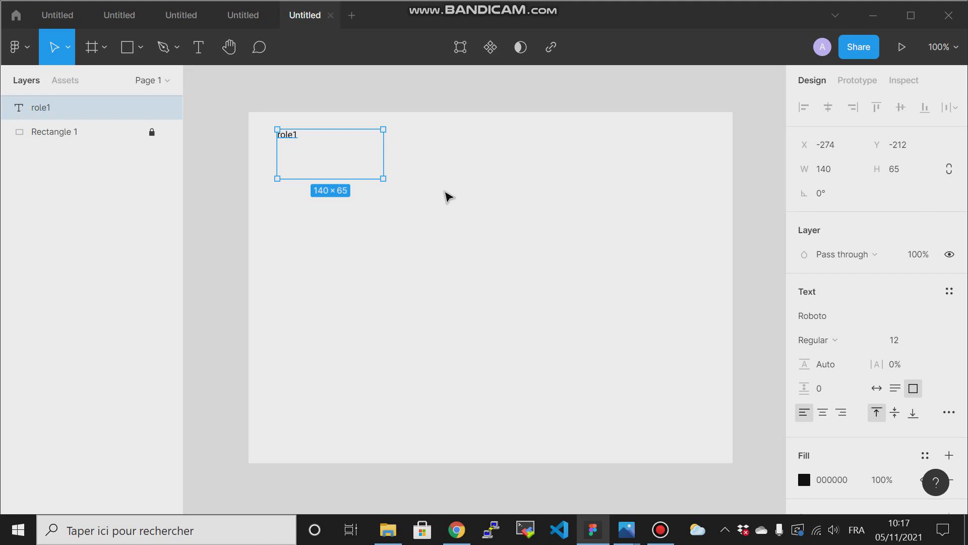
Duplicate the "role1" text twice, placing one copy level with the original to its right and the other near the rectangle's centre
key("ctrl+d")
key("ctrl+d")
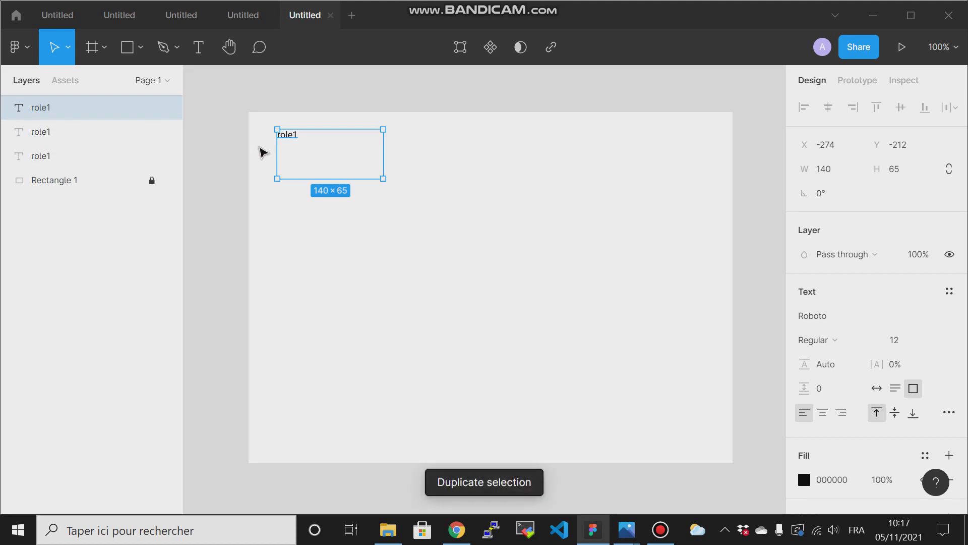
left_click_drag(288, 147, 476, 154)
left_click_drag(301, 150, 396, 280)
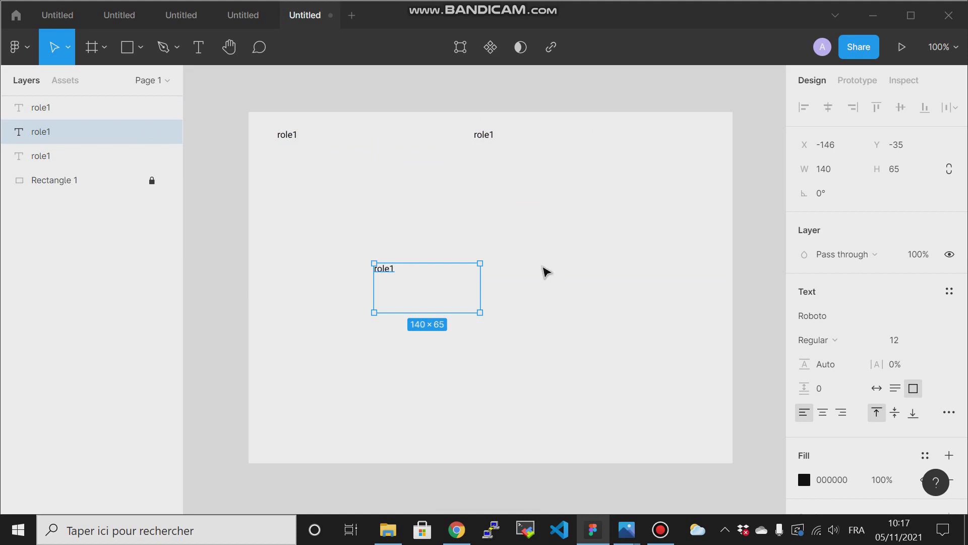
Change the text of the upper-right "role1" copy to "role2" and the central copy to "role3"
double_click(484, 135)
left_click(499, 136)
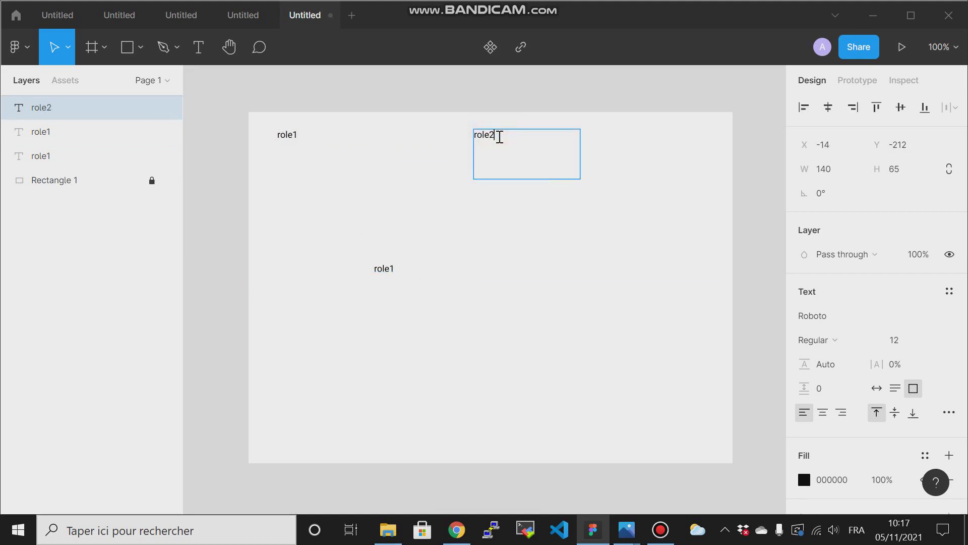
left_click(391, 265)
double_click(402, 270)
left_click(404, 271)
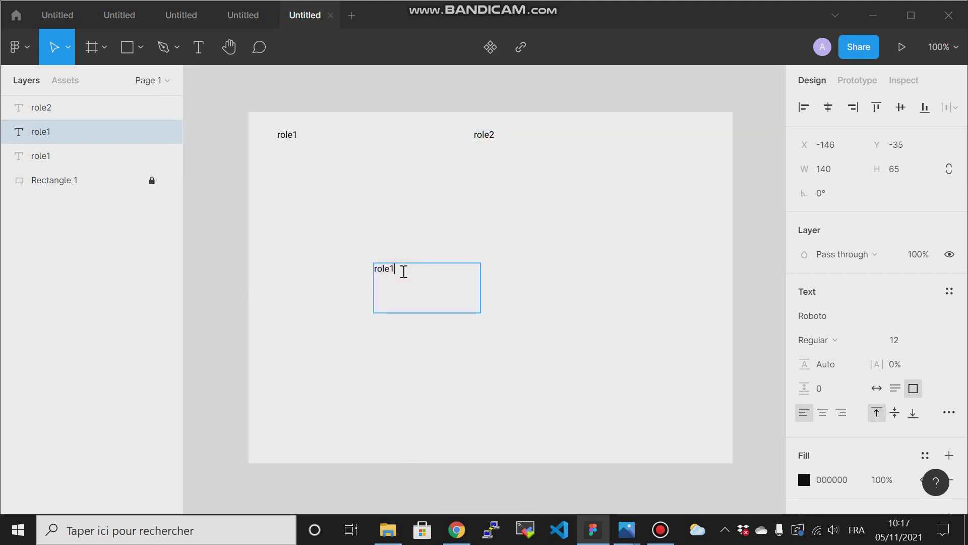
left_click(567, 328)
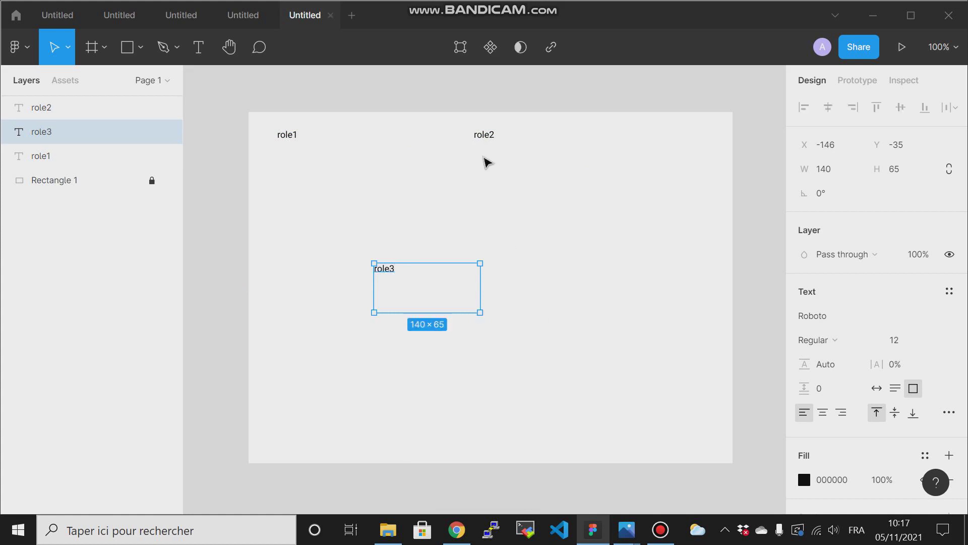
left_click(197, 52)
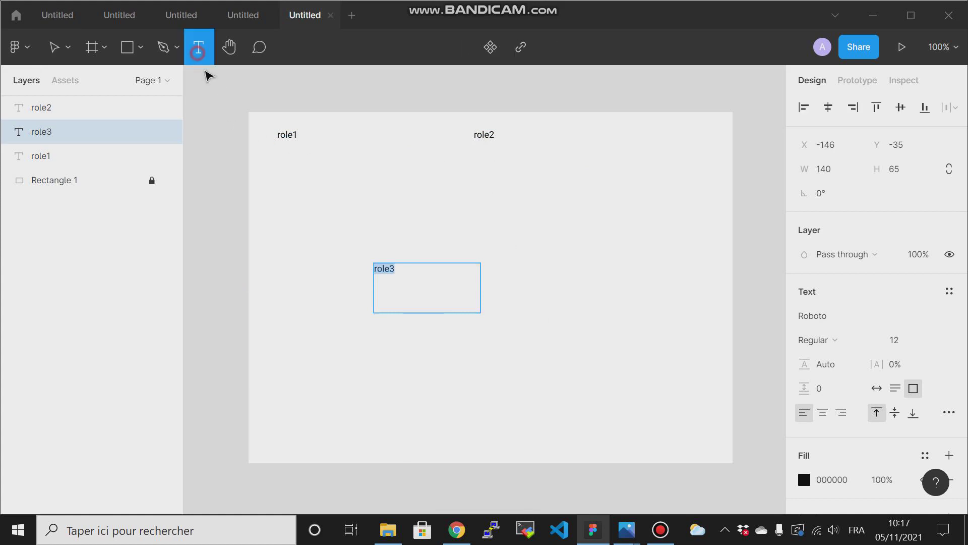
left_click(284, 151)
left_click(318, 160)
left_click(485, 194)
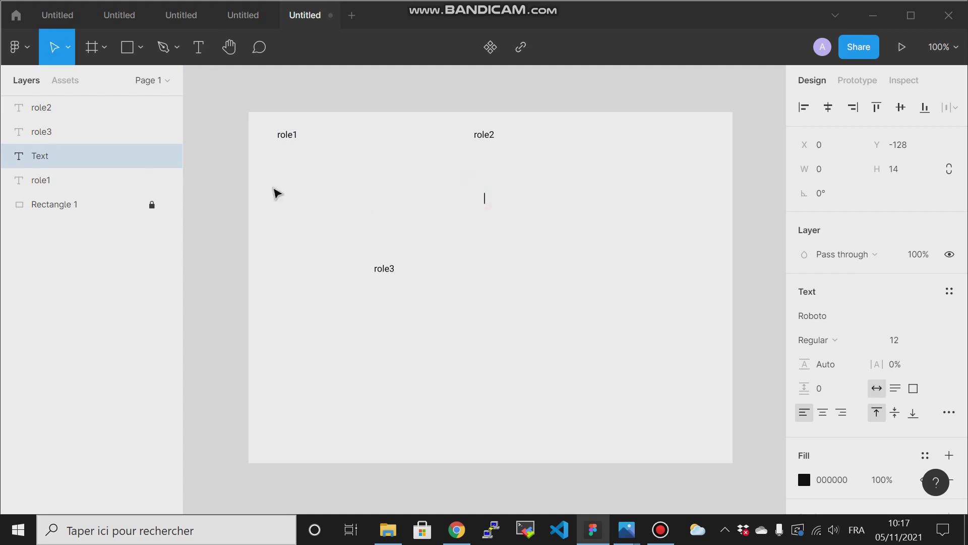
Add a text box about 103 × 10 reading "permissions" below the "role1" label
left_click(198, 47)
left_click_drag(276, 178, 355, 187)
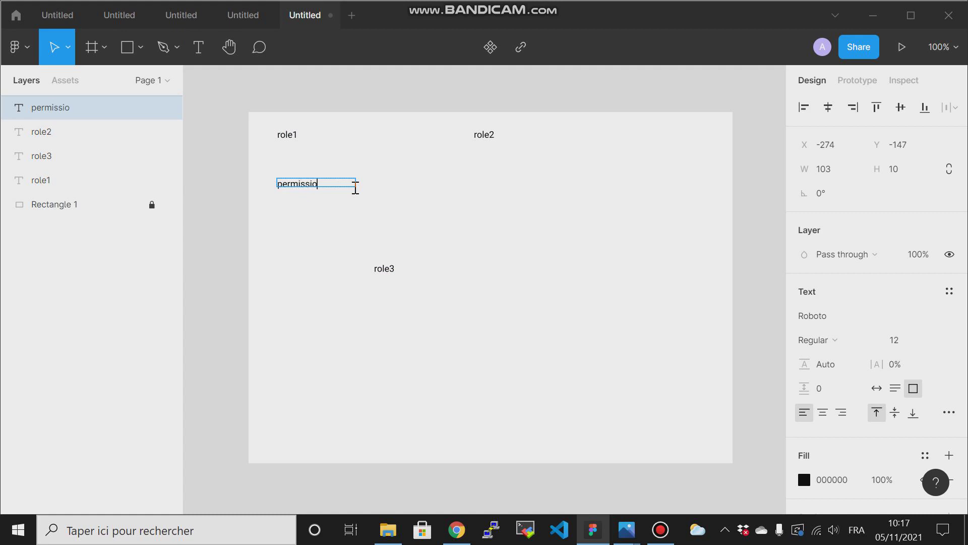
left_click(371, 199)
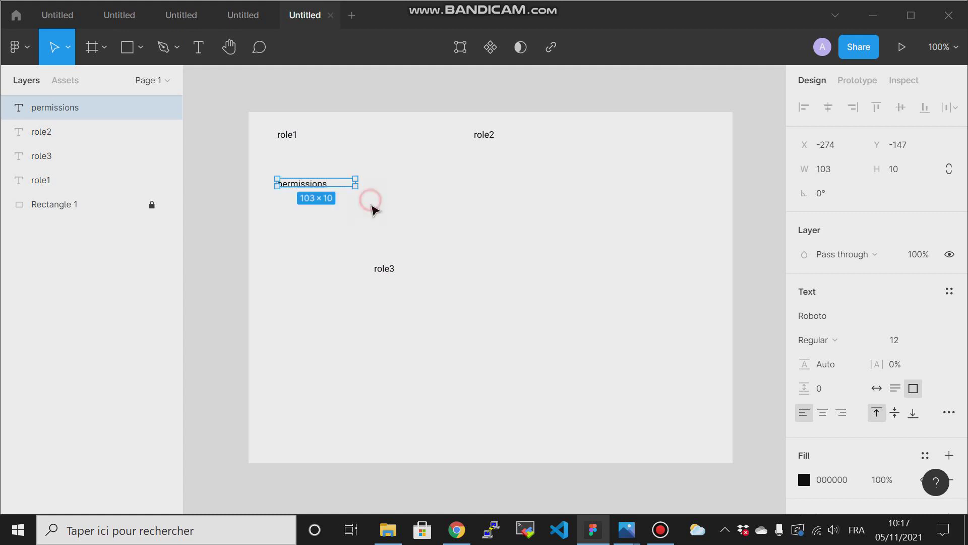
Duplicate the "permissions" text twice, placing one copy below "role2" and the other below "role3"
key("ctrl+d")
left_click_drag(313, 187, 499, 167)
left_click(311, 190)
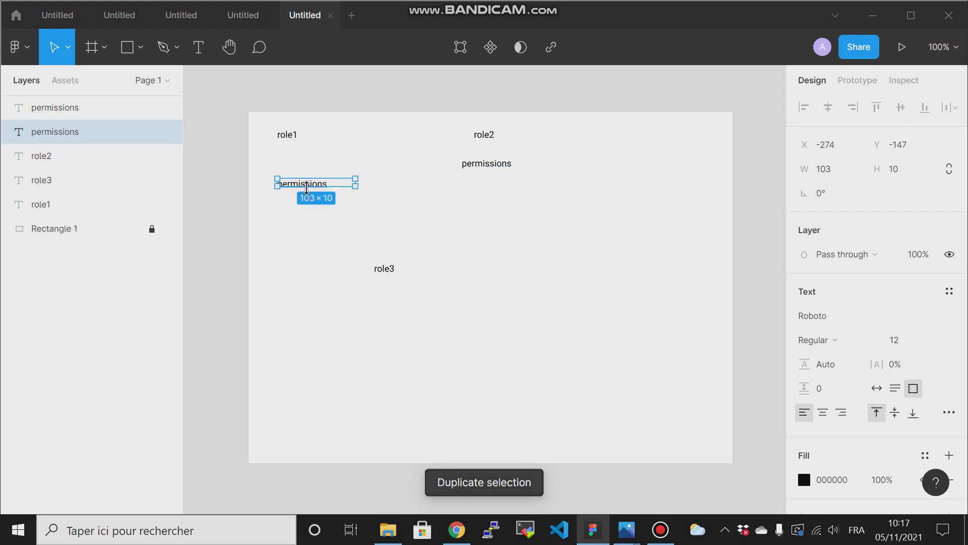
key("ctrl+d")
left_click_drag(308, 188, 407, 292)
left_click(519, 326)
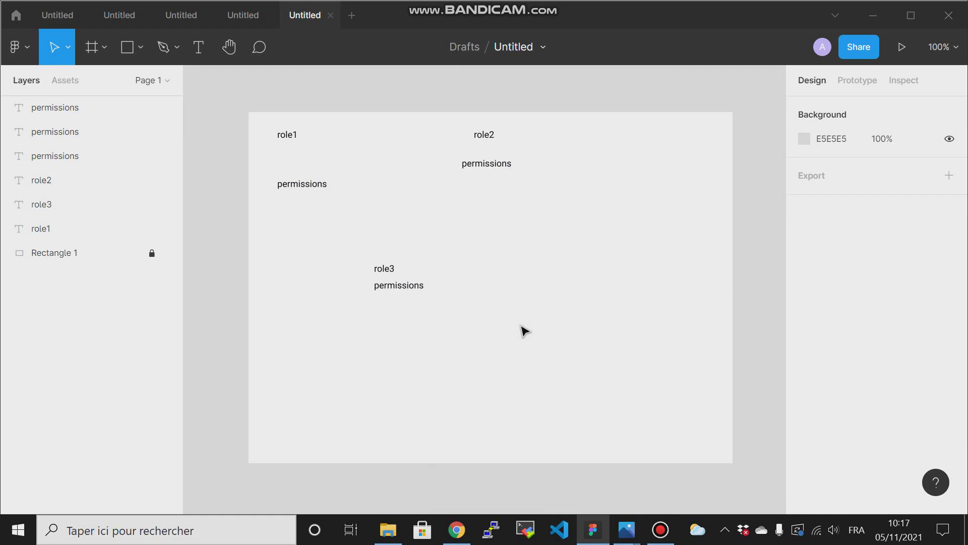
left_click(873, 15)
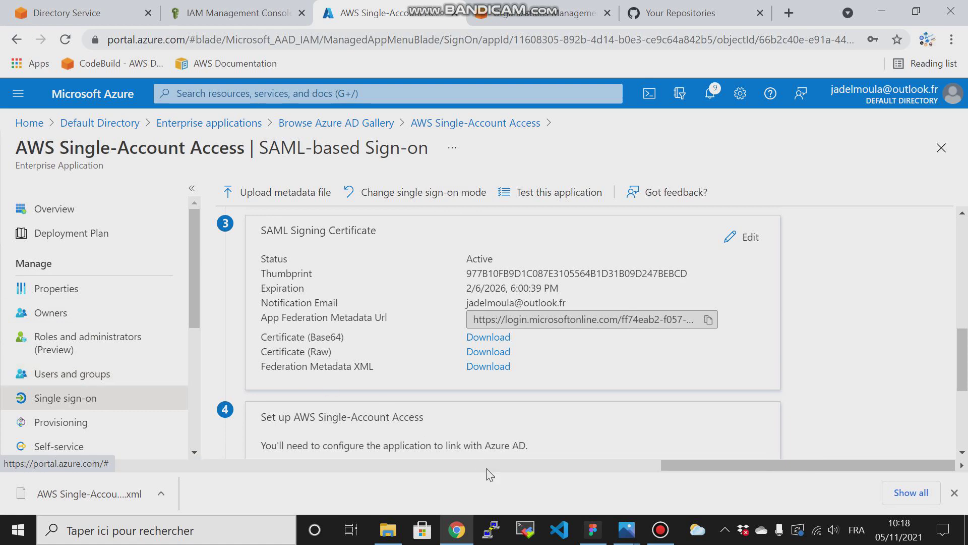
mouse_move(639, 542)
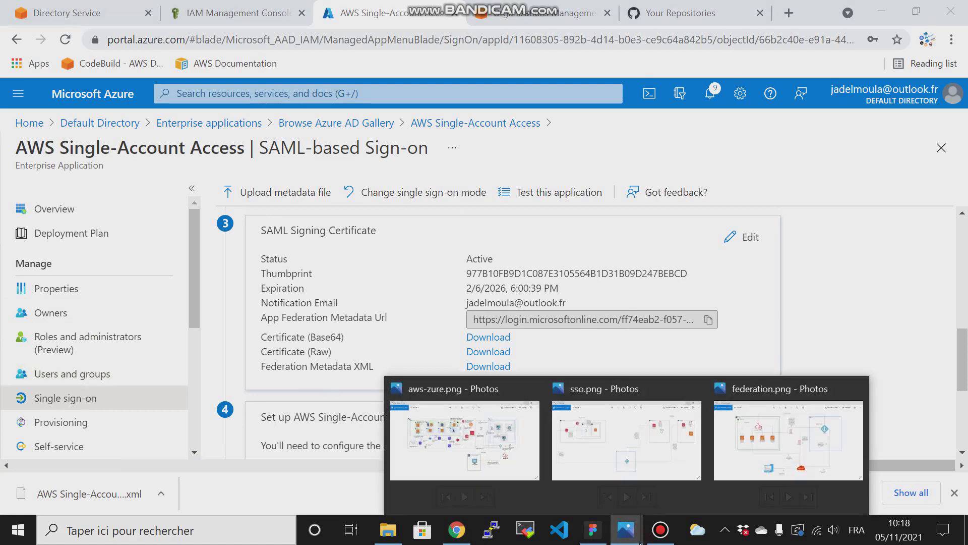
left_click(593, 529)
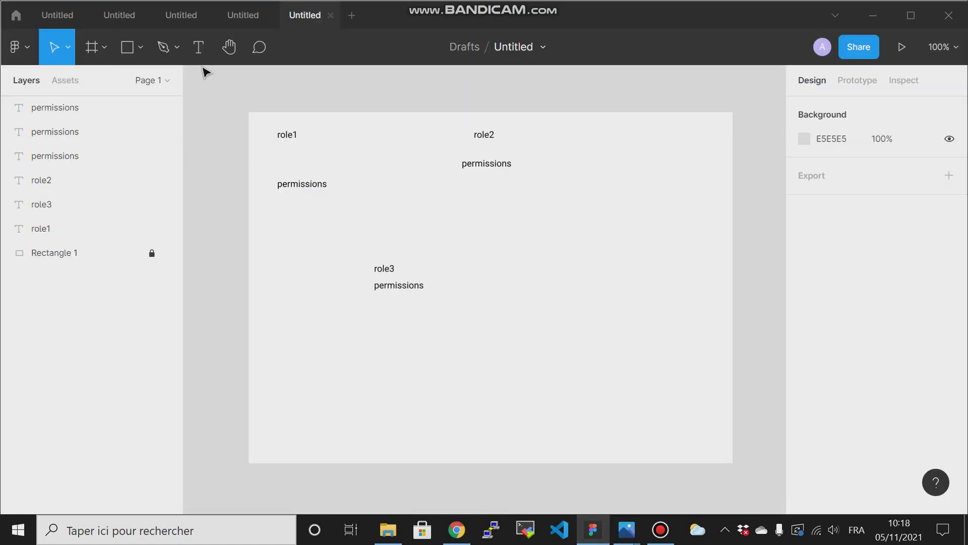
Add a text box about 162 × 21 reading "s3readonly" between the "role1" label and its "permissions" text
left_click(199, 51)
left_click_drag(261, 158, 387, 175)
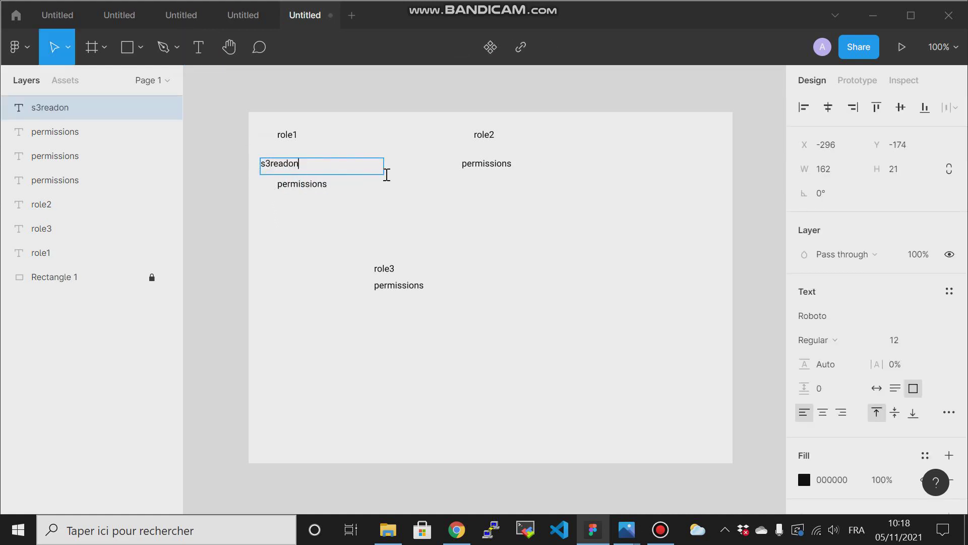
key("Escape")
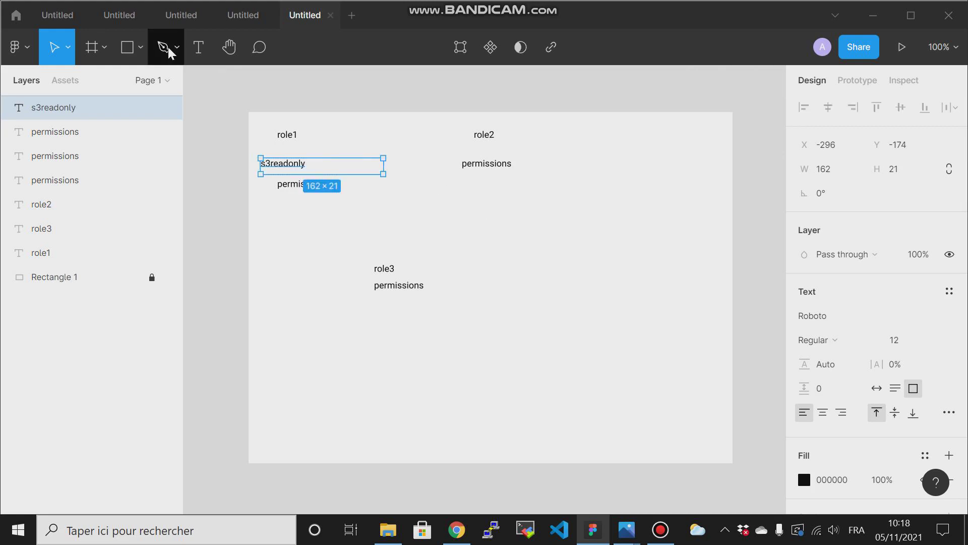
Draw a rectangle about 101 × 102 in the lower-right area of the white background rectangle
left_click(137, 52)
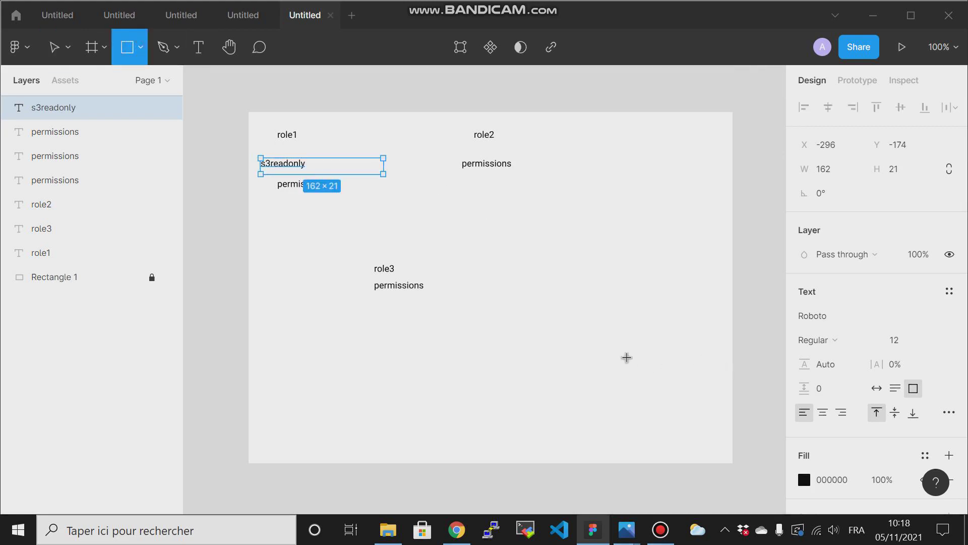
left_click_drag(615, 344, 688, 424)
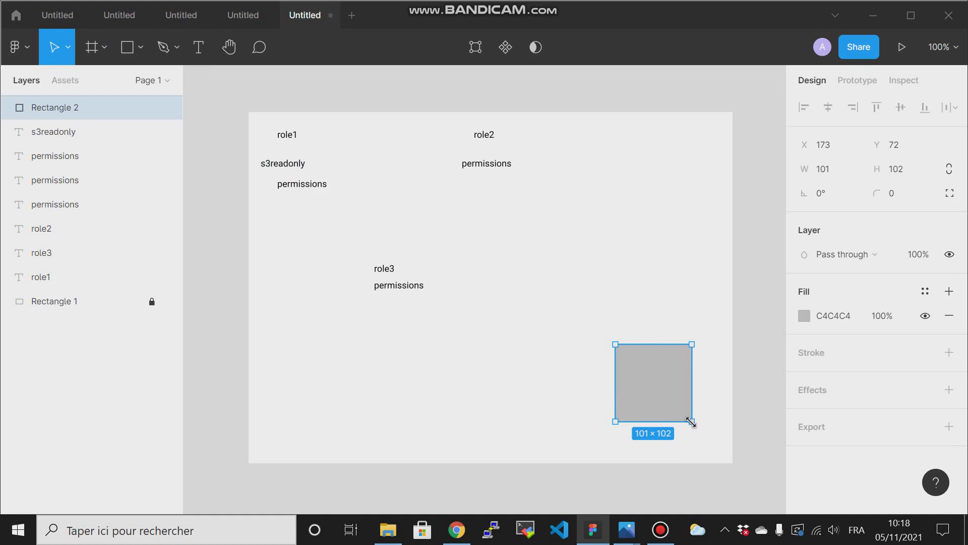
left_click(558, 392)
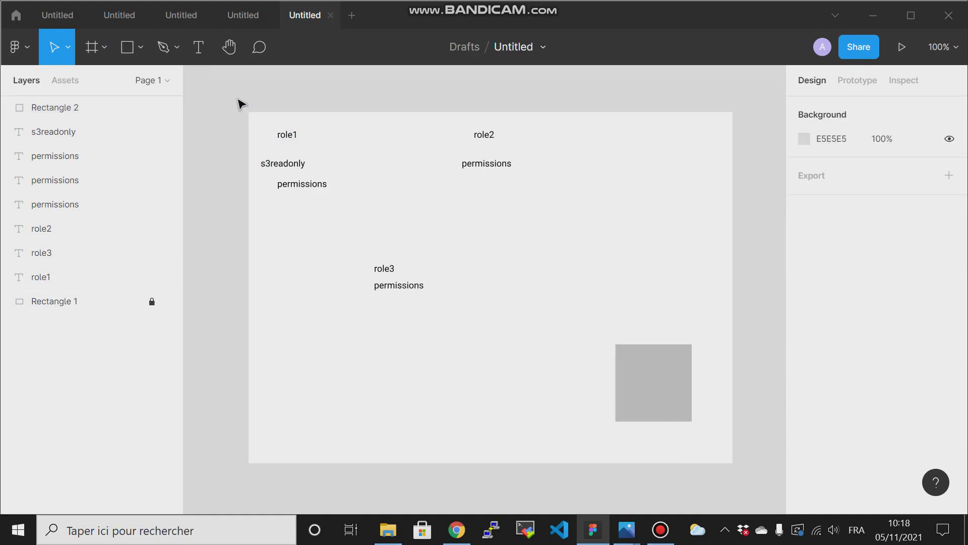
Draw a straight line from the middle of the small grey rectangle's left edge to the "permissions" text under "role1"
left_click(141, 49)
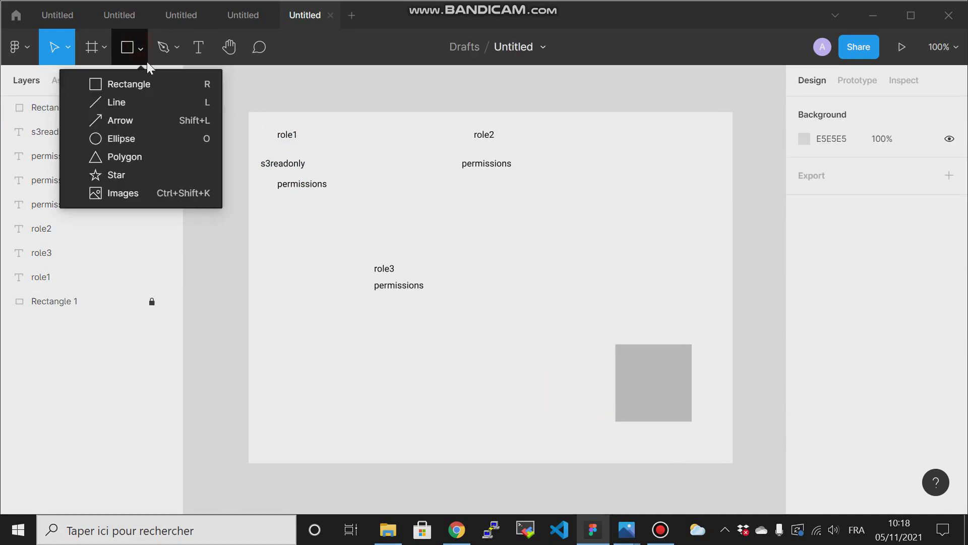
left_click(123, 99)
left_click_drag(615, 383, 347, 187)
left_click(653, 227)
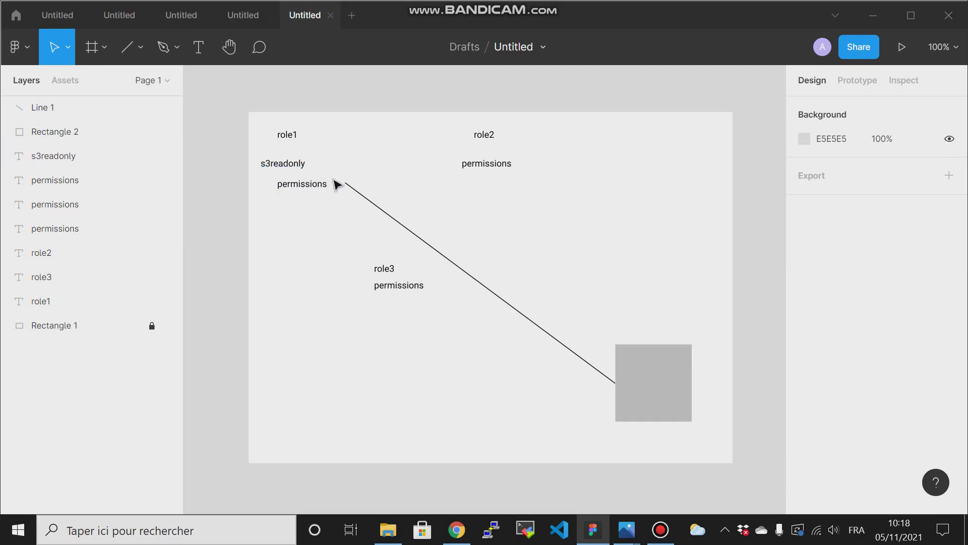
Add a text box about 141 × 17 reading "ec2readonly" below the "permissions" text of "role2"
left_click(199, 57)
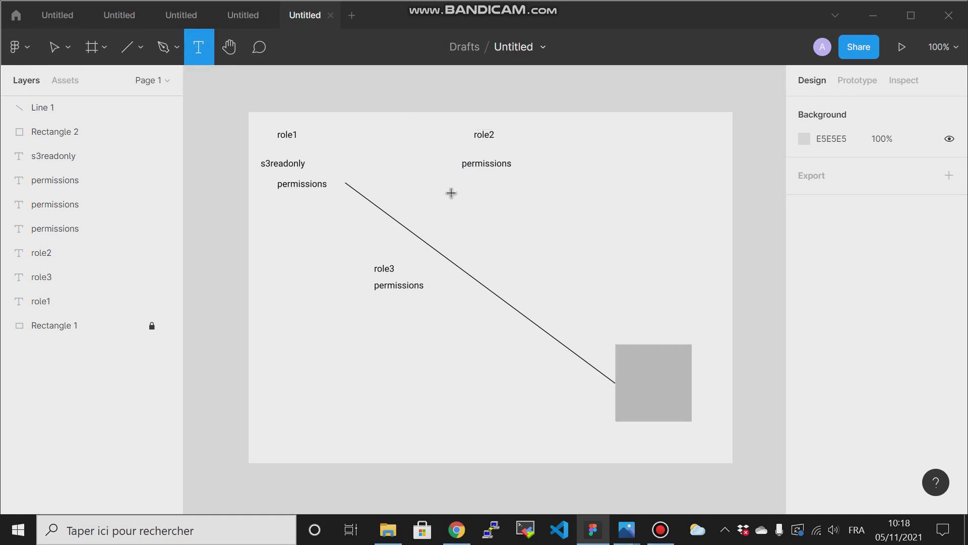
left_click_drag(461, 187, 570, 201)
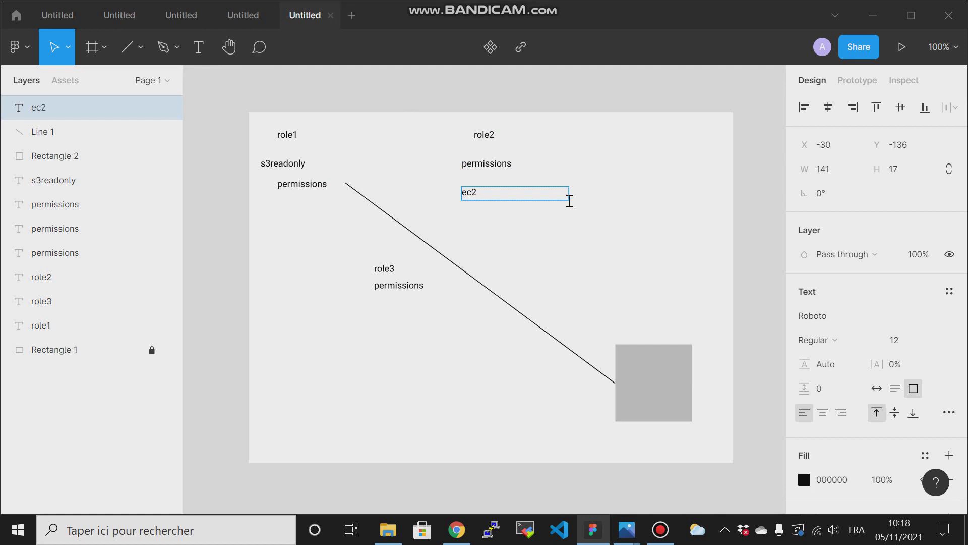
type("ec2readonly")
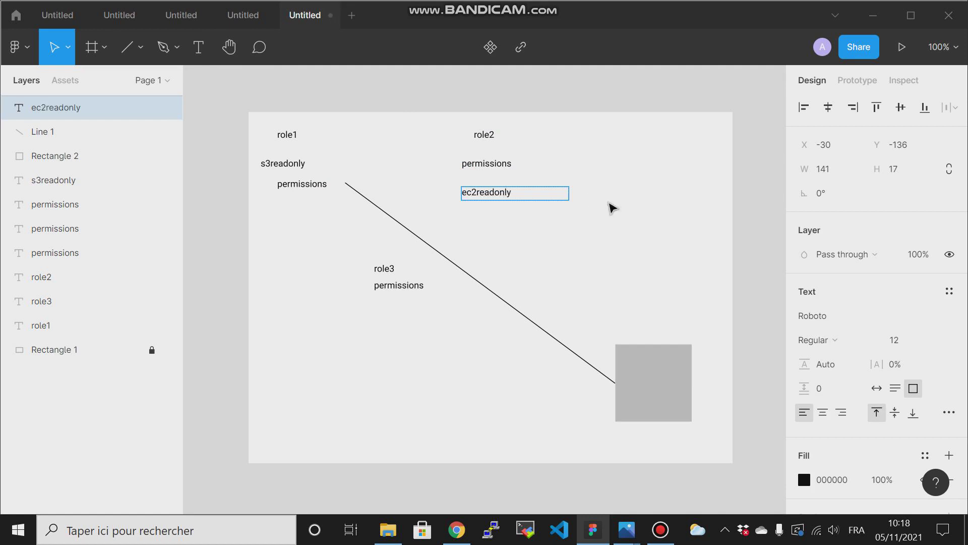
left_click(654, 233)
left_click(558, 274)
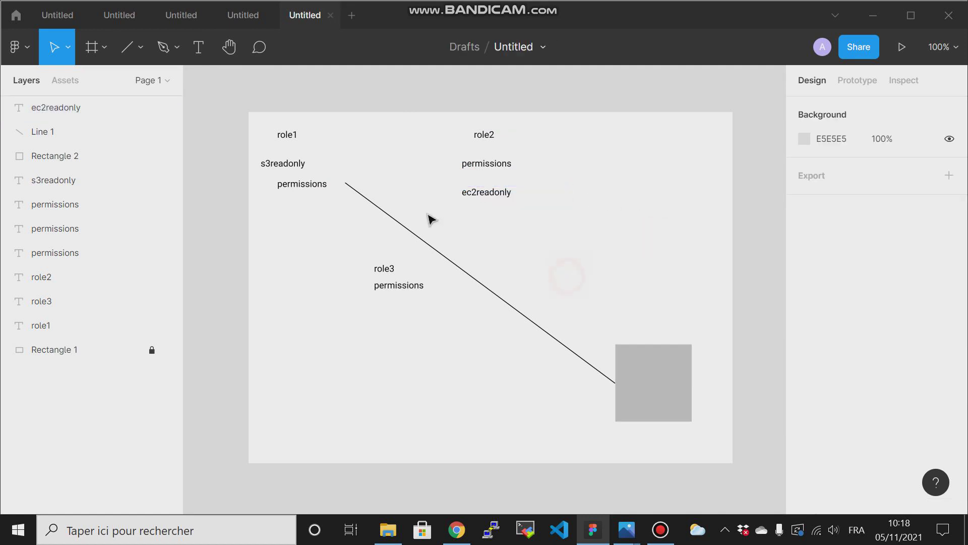
Draw a straight line from the middle of the small grey rectangle's top edge to the "ec2readonly" text
left_click(123, 50)
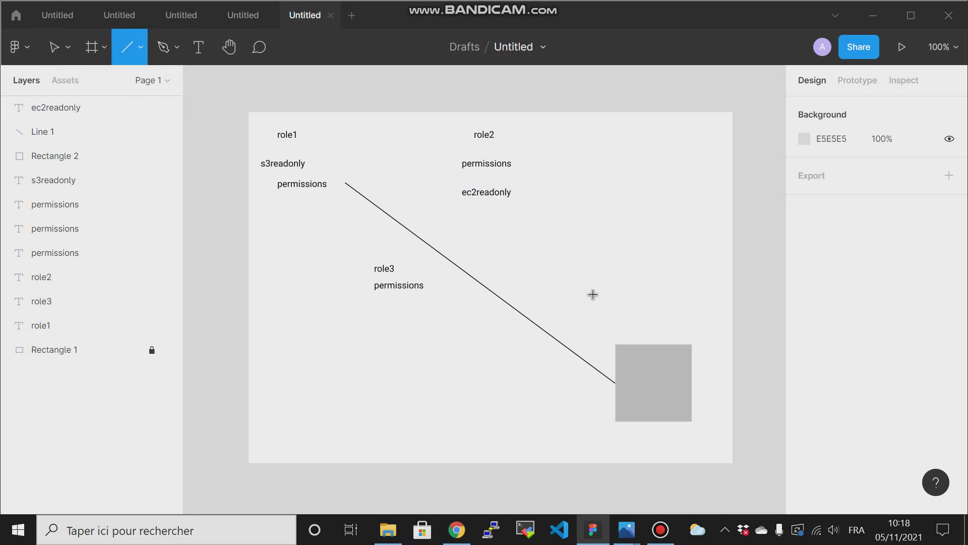
mouse_move(650, 344)
left_mouse_down()
mouse_move(536, 315)
mouse_move(527, 141)
mouse_move(515, 206)
left_mouse_up()
left_click(607, 214)
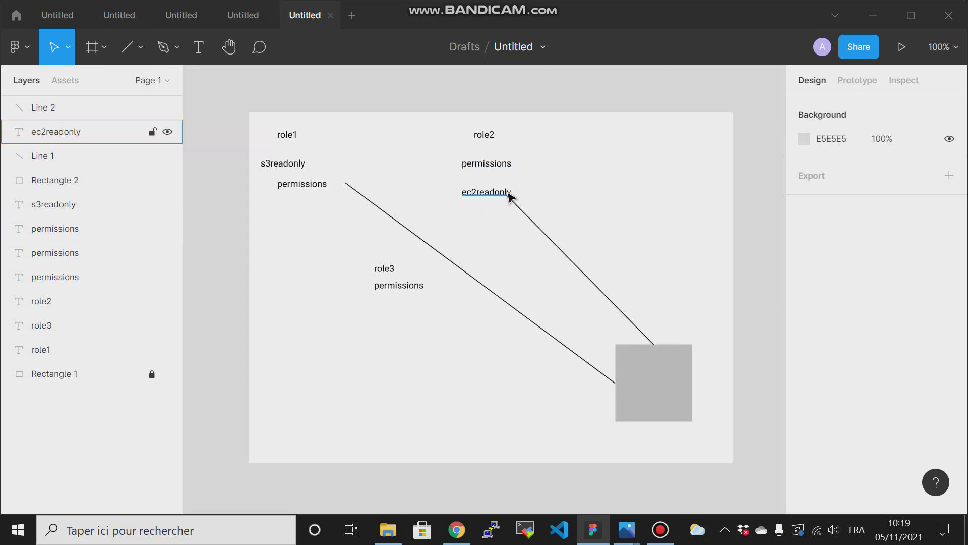
Switch to the AWS IAM console in Chrome and start creating a new policy
left_click(873, 16)
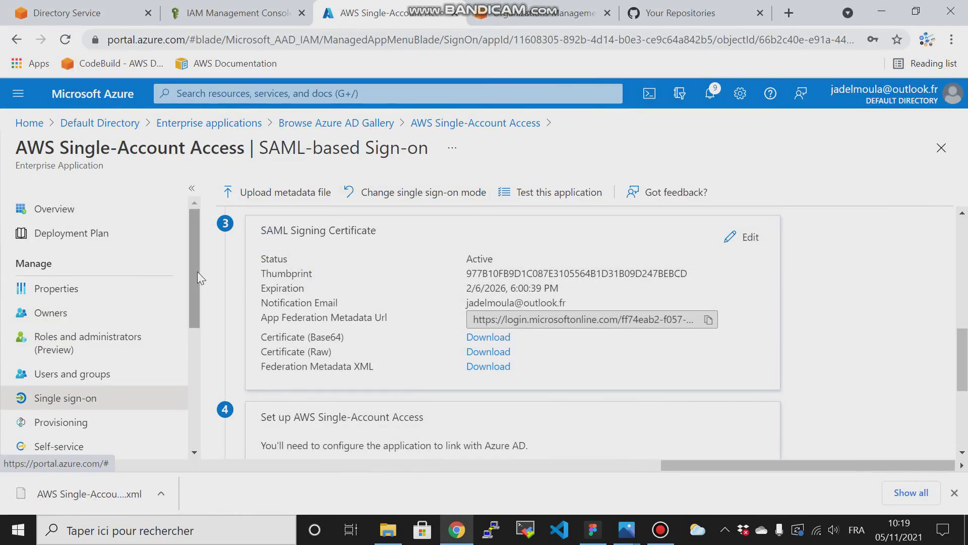
left_click_drag(196, 272, 198, 283)
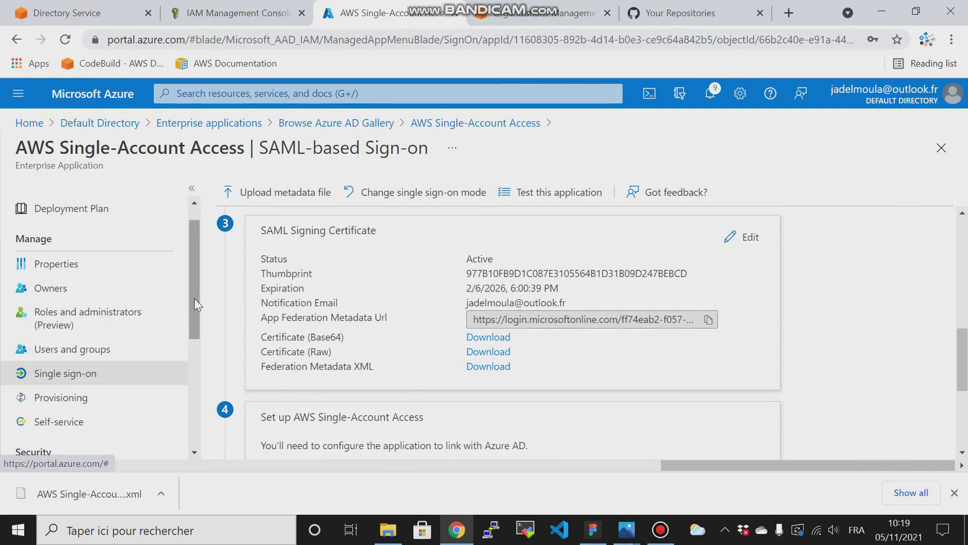
left_click(225, 10)
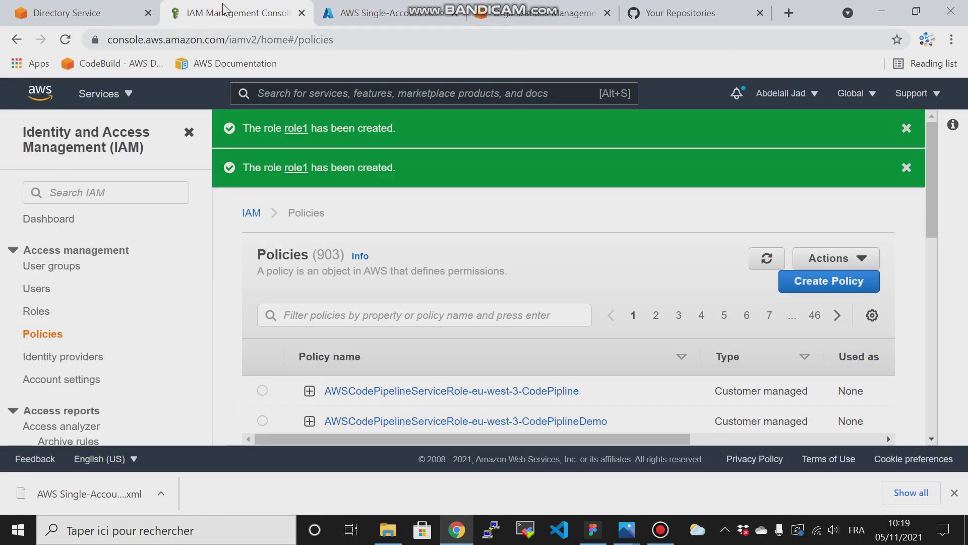
left_click(817, 288)
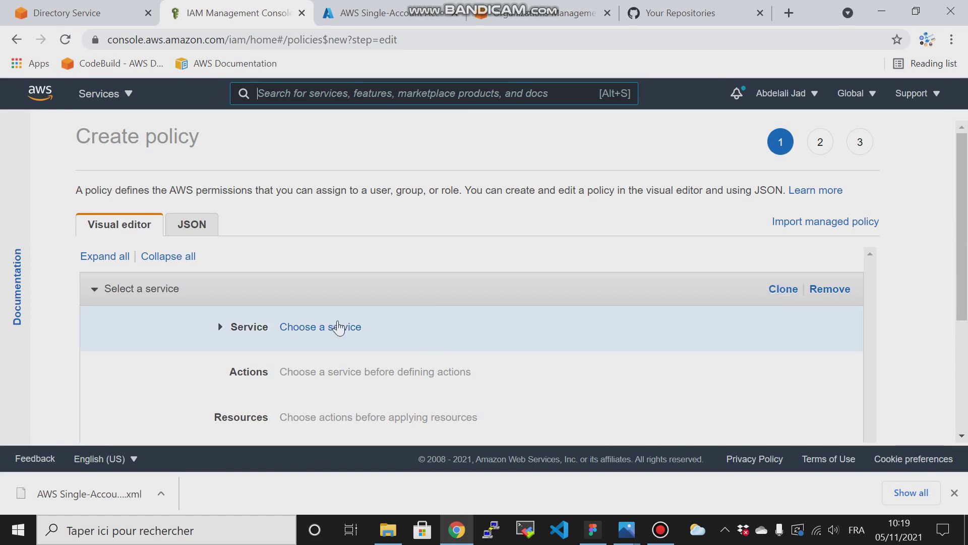
Search the services for "IAM" and choose IAM as the new policy's service
left_click_drag(966, 222, 951, 398)
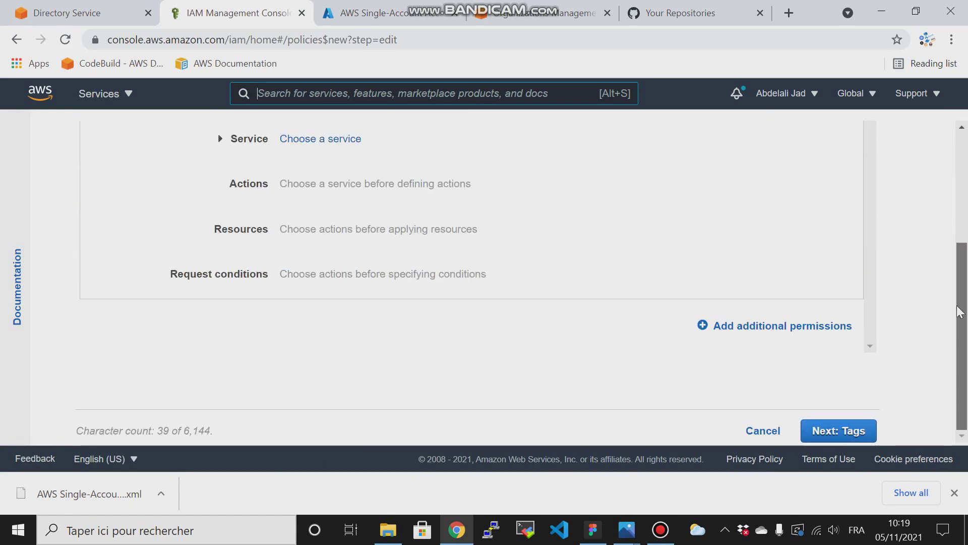
left_click_drag(960, 311, 953, 232)
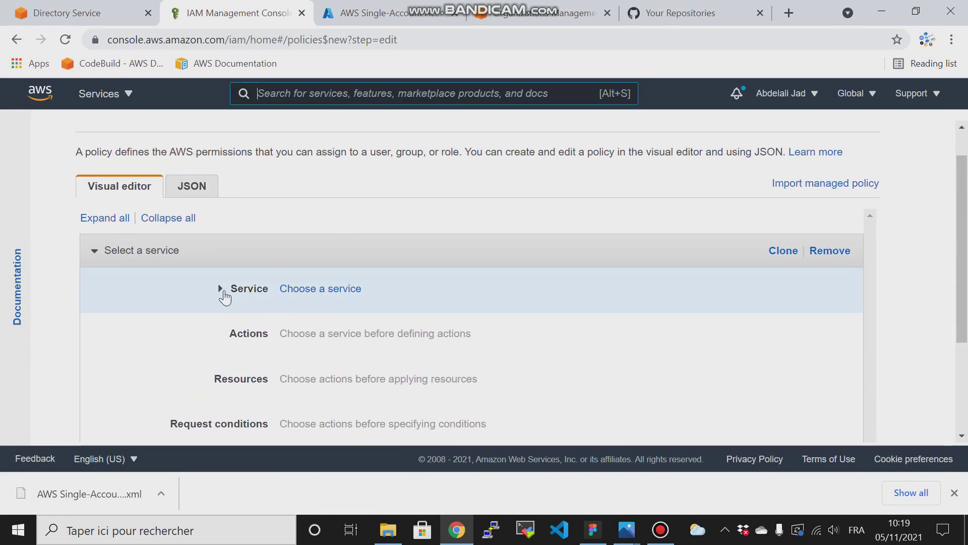
left_click(222, 291)
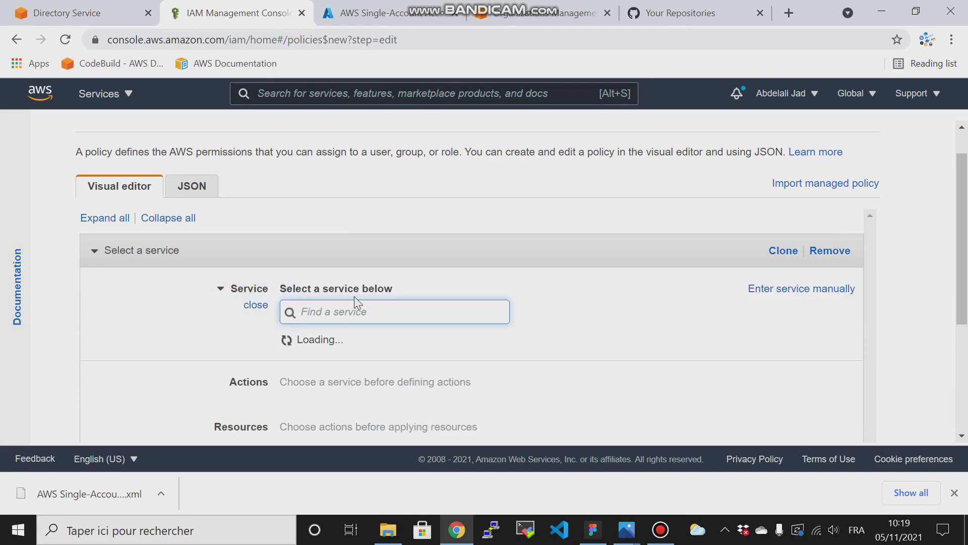
type("IAM")
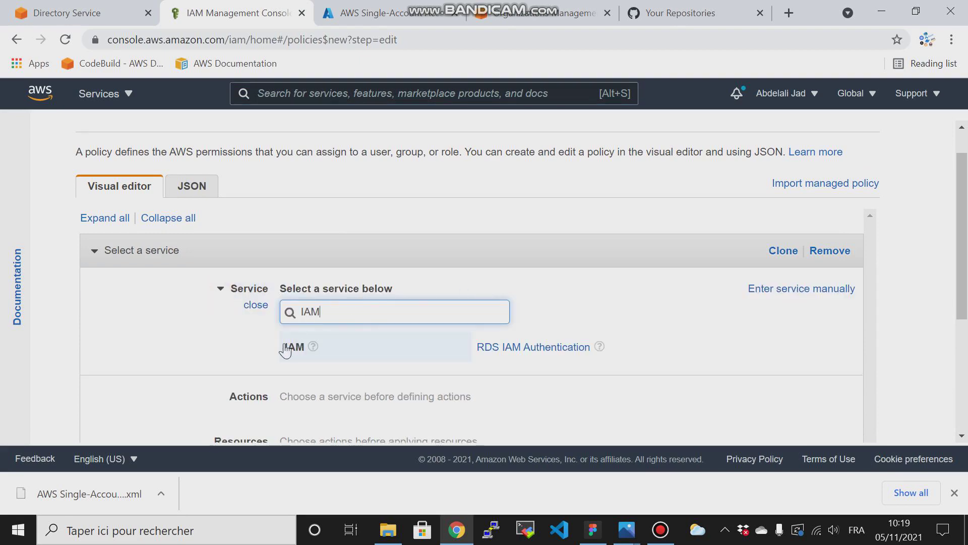
left_click(286, 348)
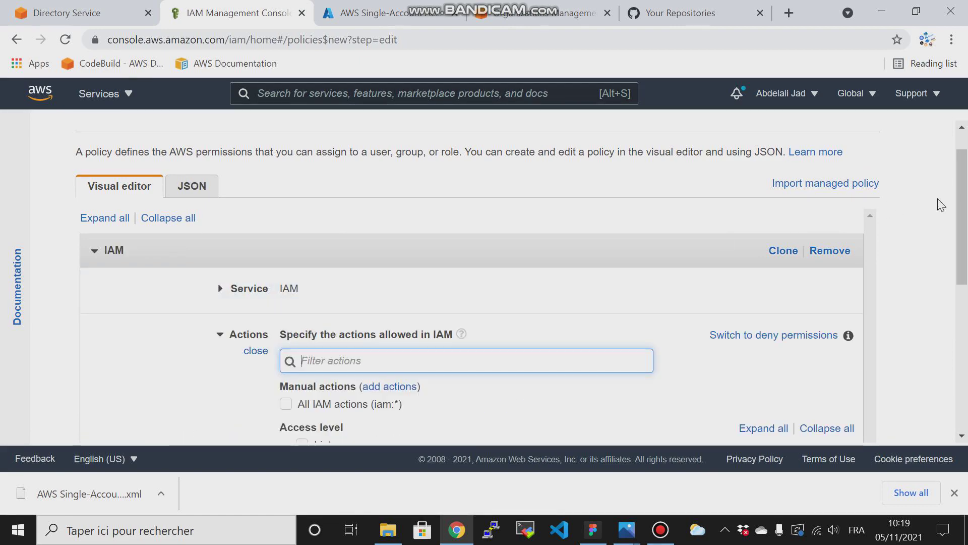
scroll(882, 268, "down", 3)
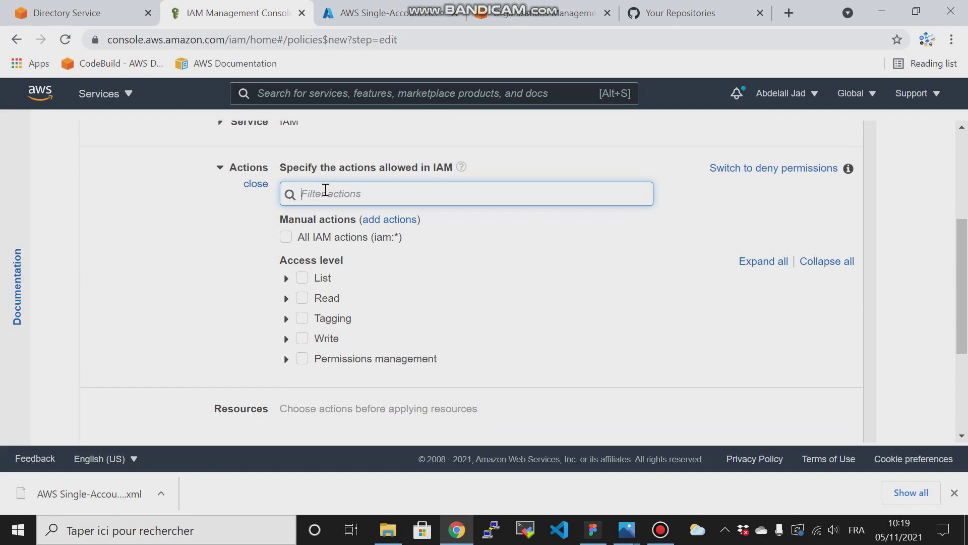
Allow the ListRoles action in the new IAM policy and continue to the tags stage
type("listrole")
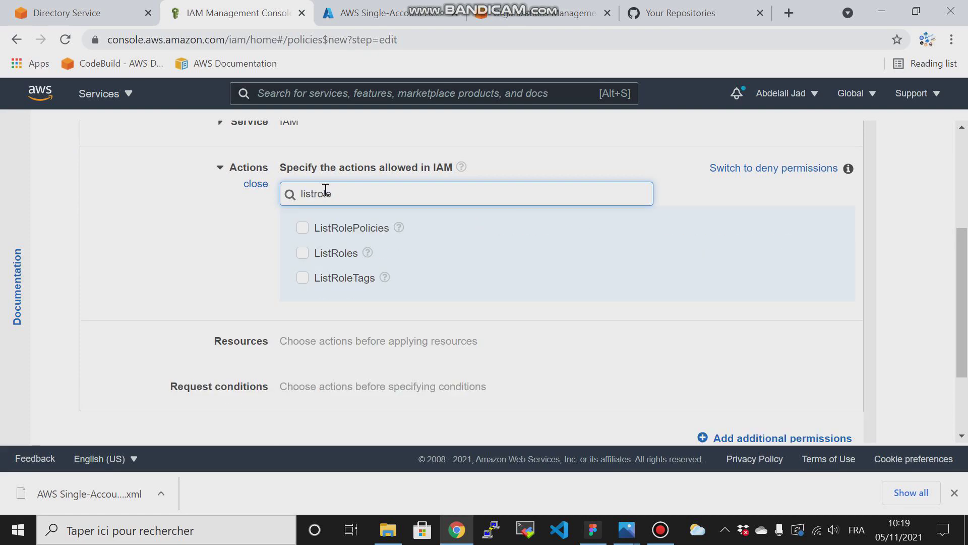
left_click(302, 252)
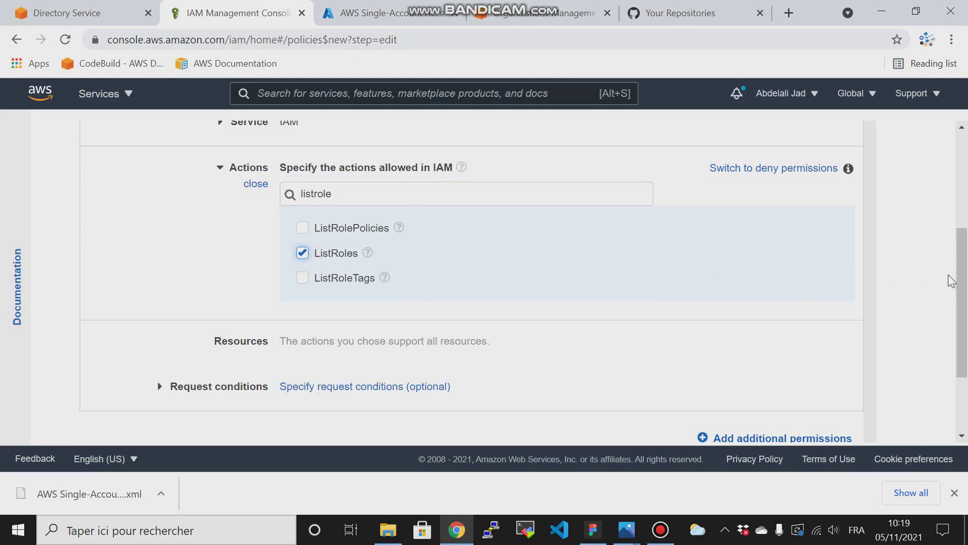
left_click_drag(959, 277, 964, 433)
left_click(844, 434)
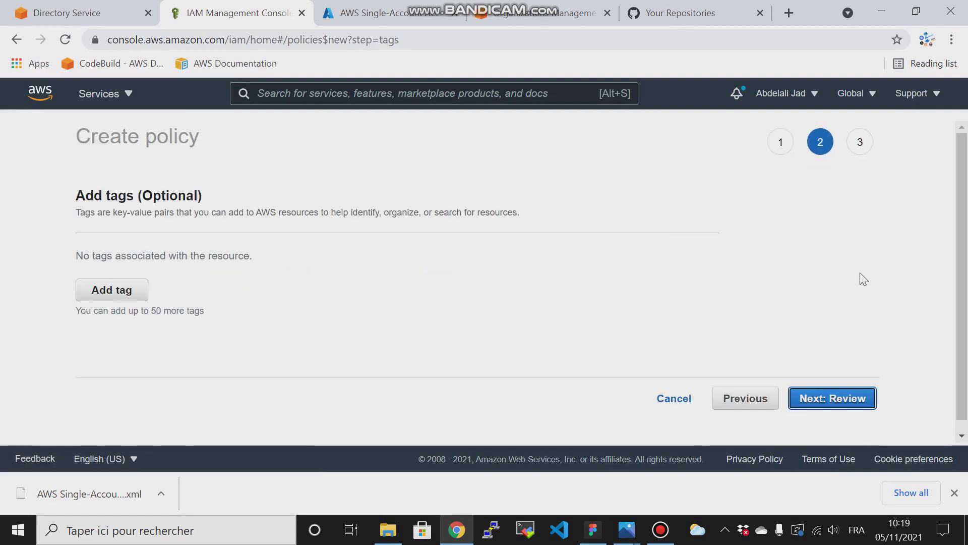
Skip the tags, name the policy "listrolepolicy" and create it
left_click(834, 398)
left_click(461, 235)
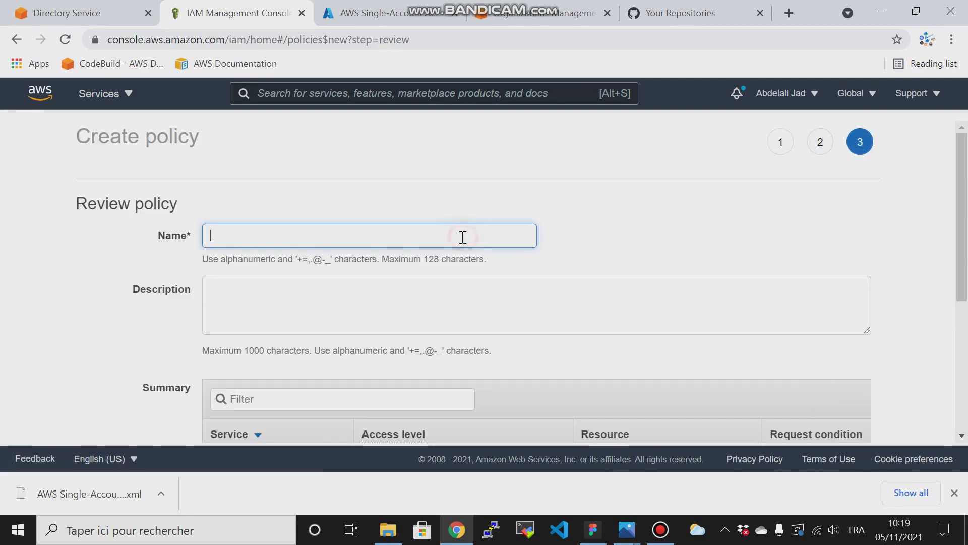
type("listrolep")
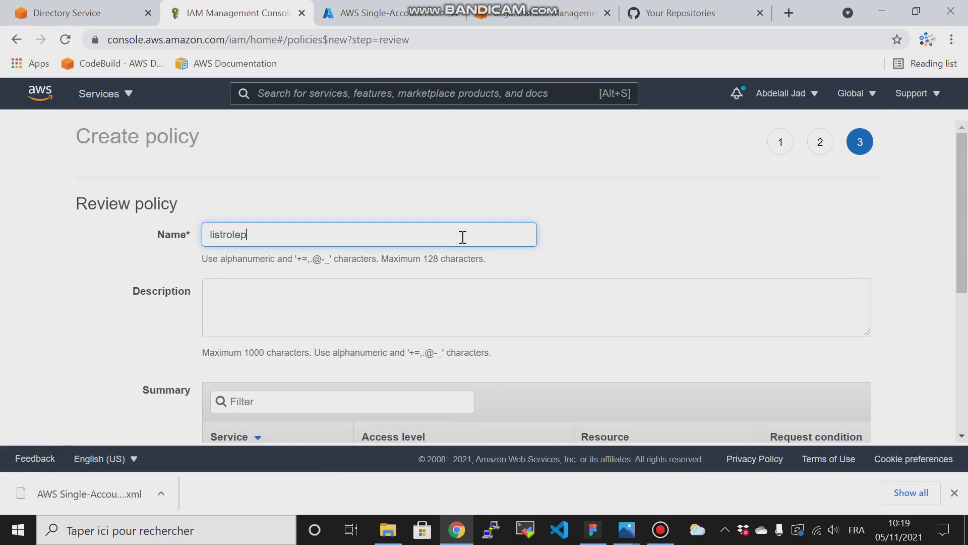
type("olicy")
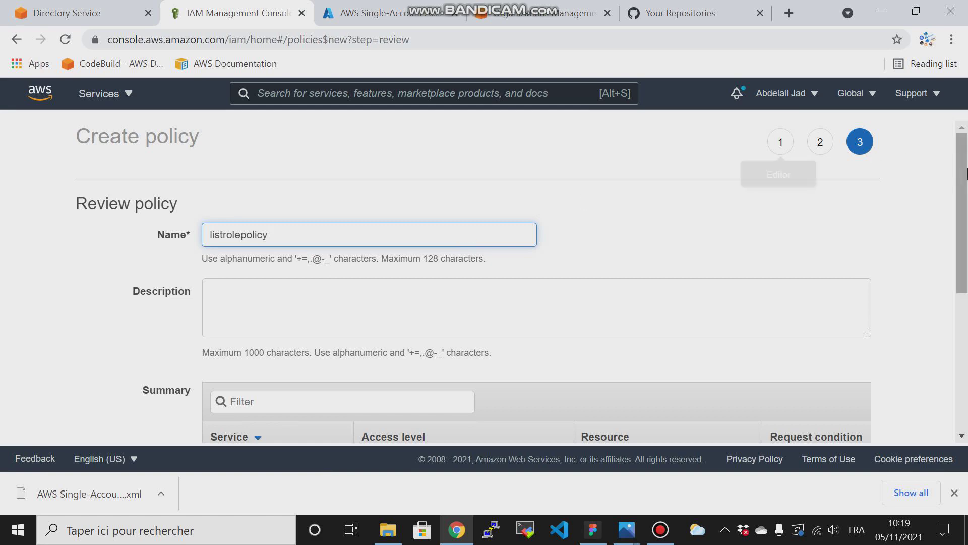
scroll(894, 387, "down", 5)
left_click(829, 430)
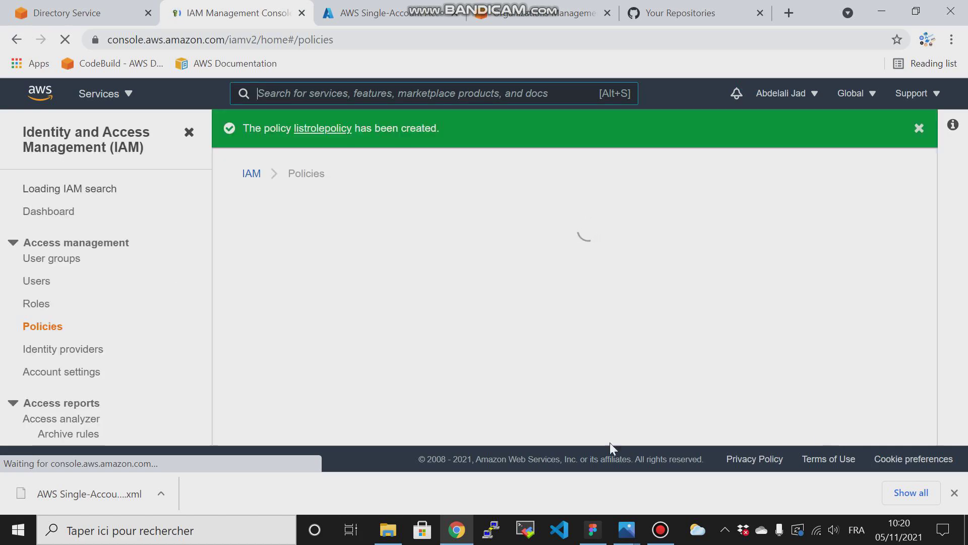
Start adding an IAM user named "azureuser" with the "Access key - Programmatic access" credential type
left_click(35, 288)
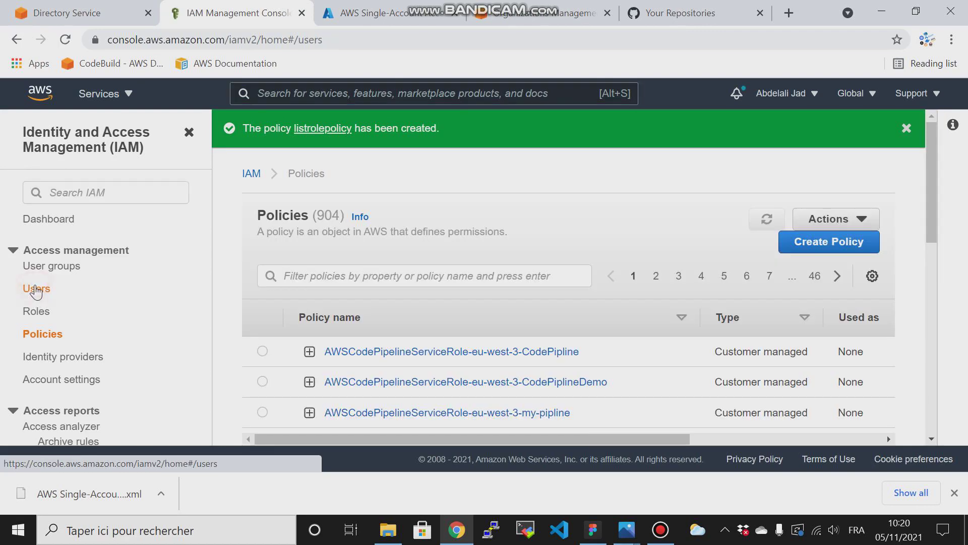
left_click(836, 258)
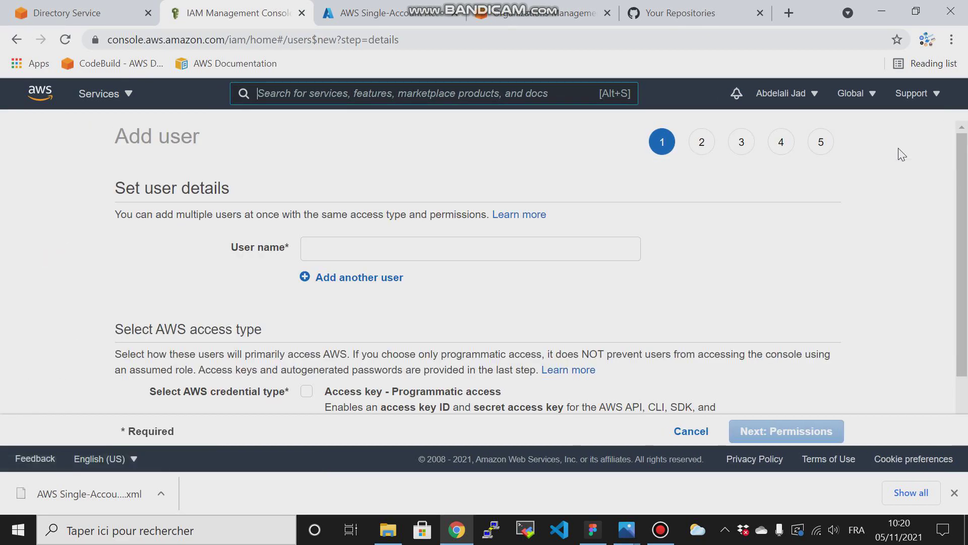
left_click(601, 246)
type("a")
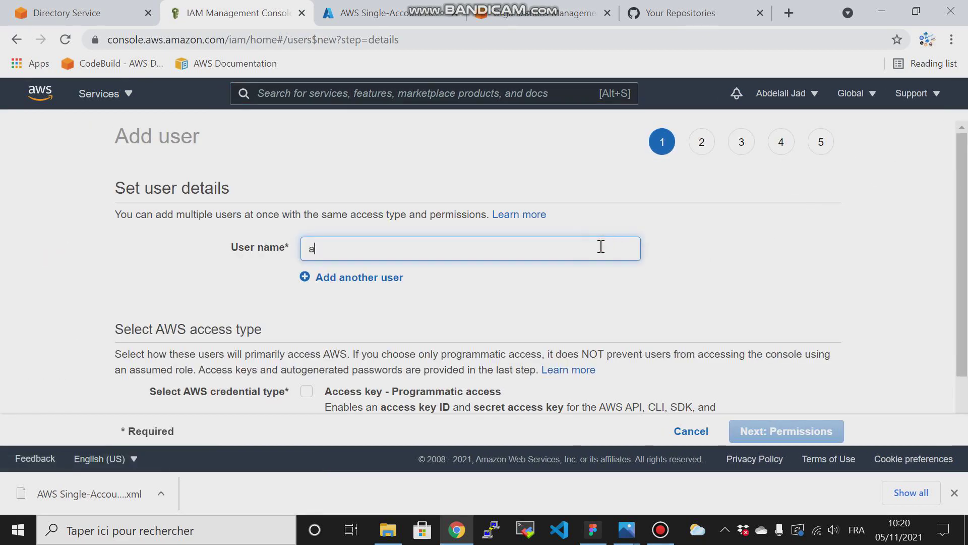
type("zureuser")
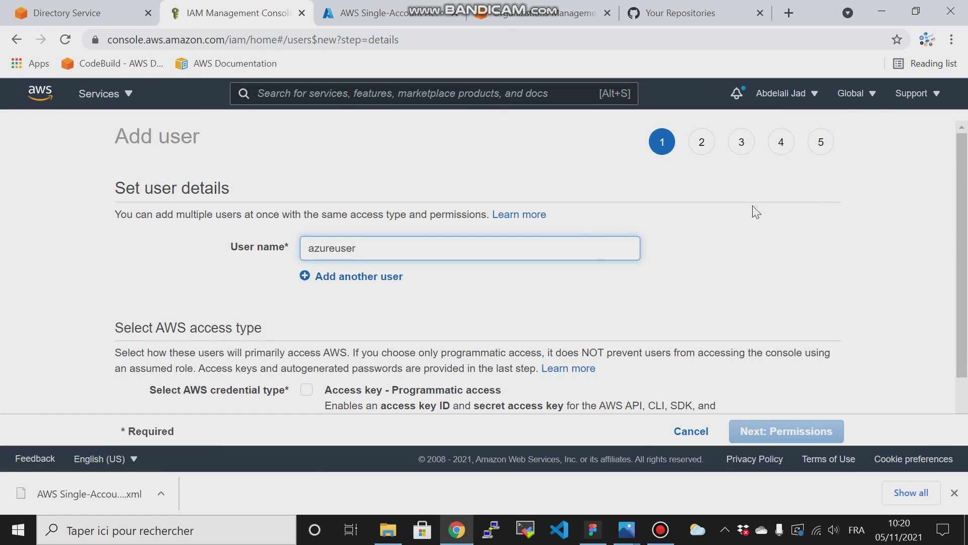
scroll(964, 216, "down", 1)
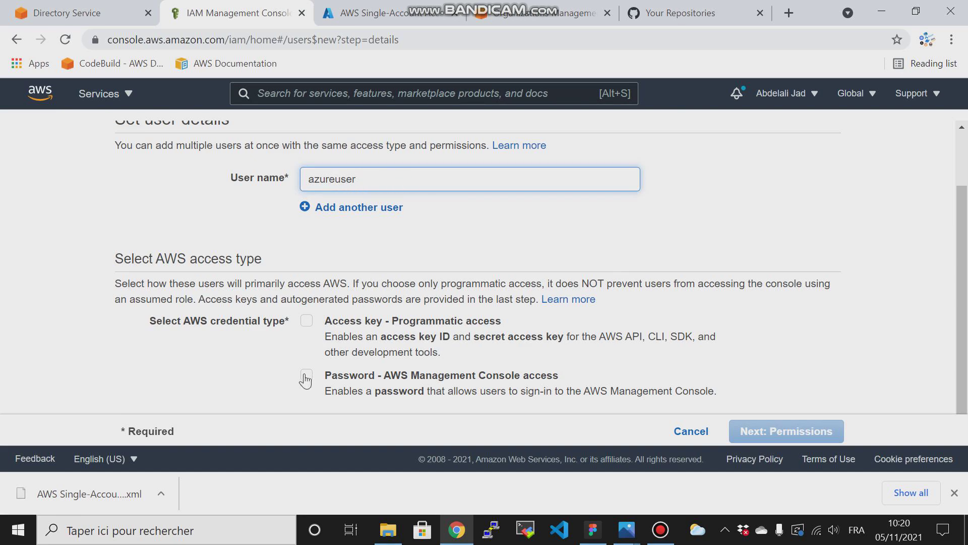
left_click(307, 321)
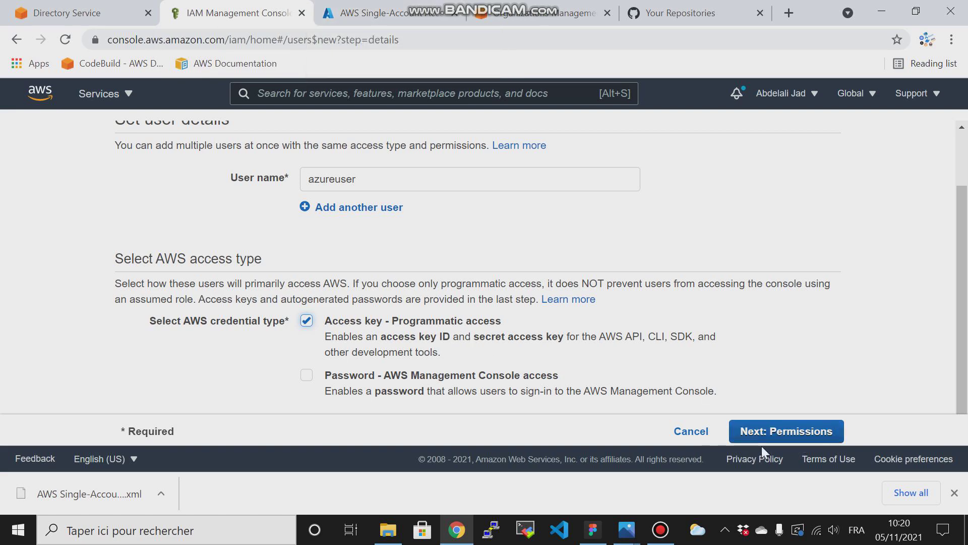
left_click(767, 433)
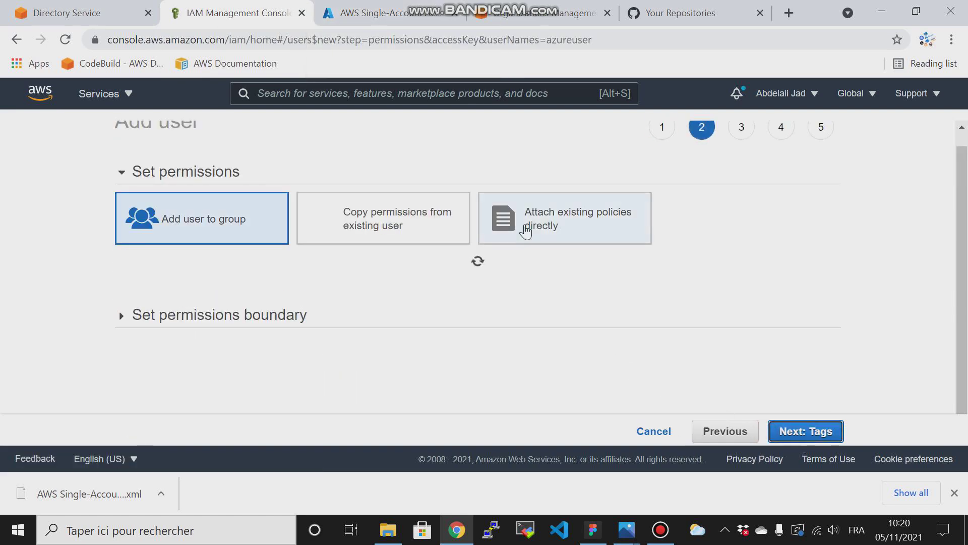
Attach the existing policy "listrolepolicy" directly to the new user and create the user without tags
left_click(519, 226)
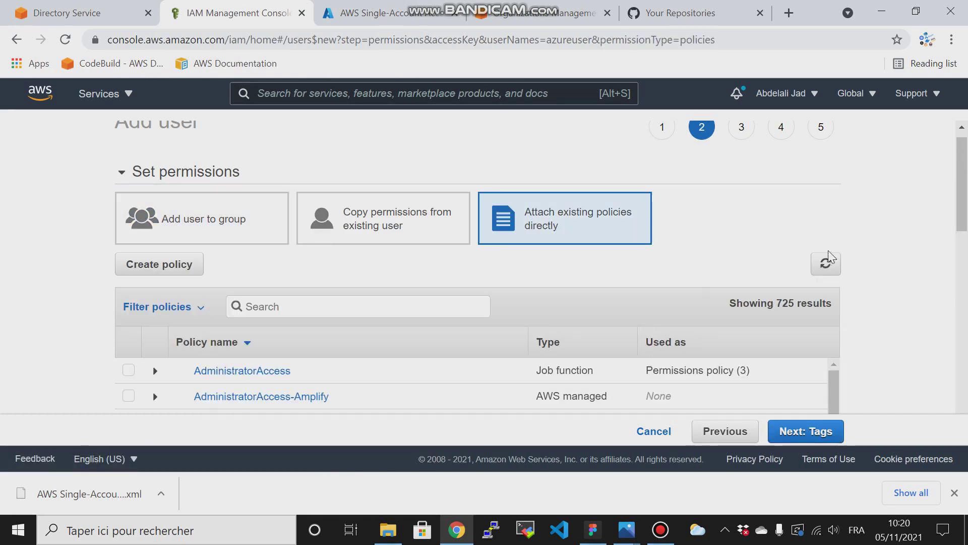
left_click(282, 313)
type("list")
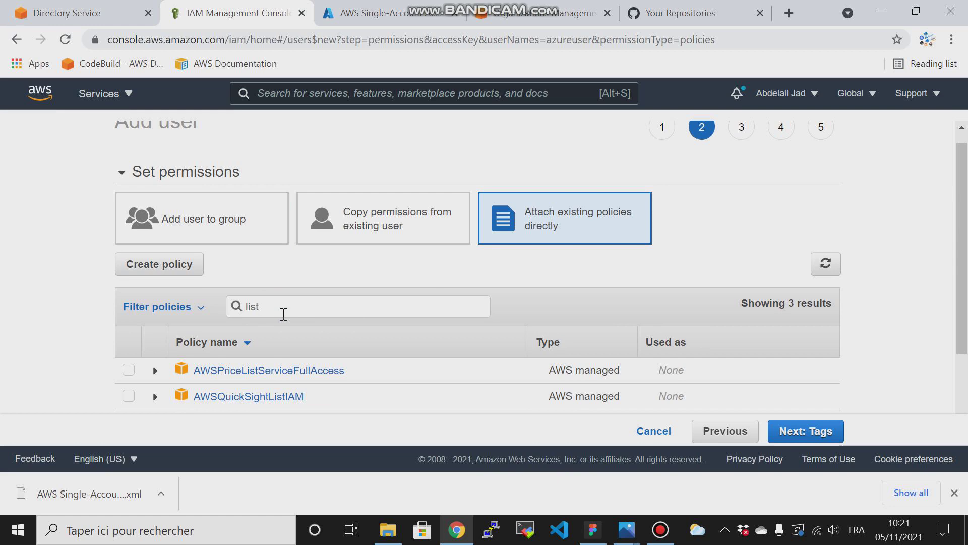
type("role")
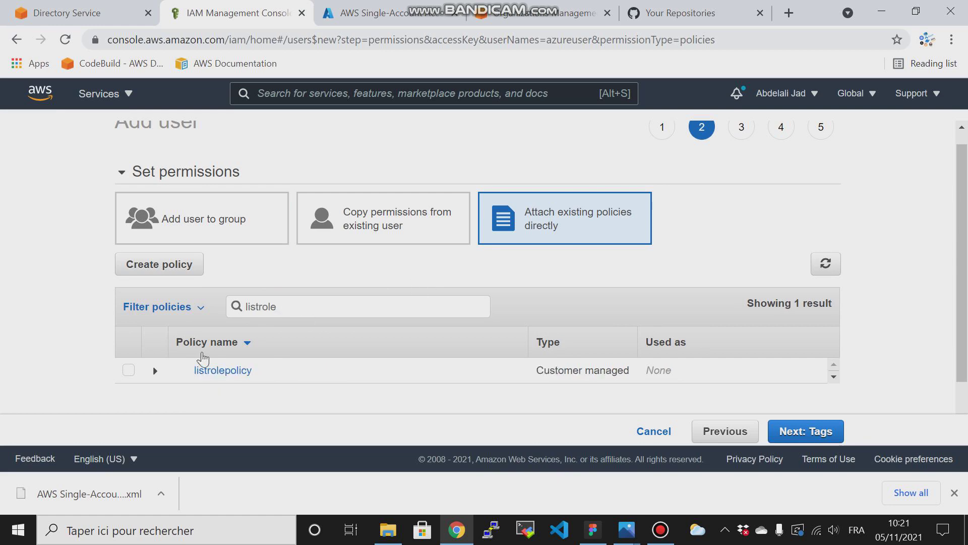
left_click(128, 370)
left_click(806, 431)
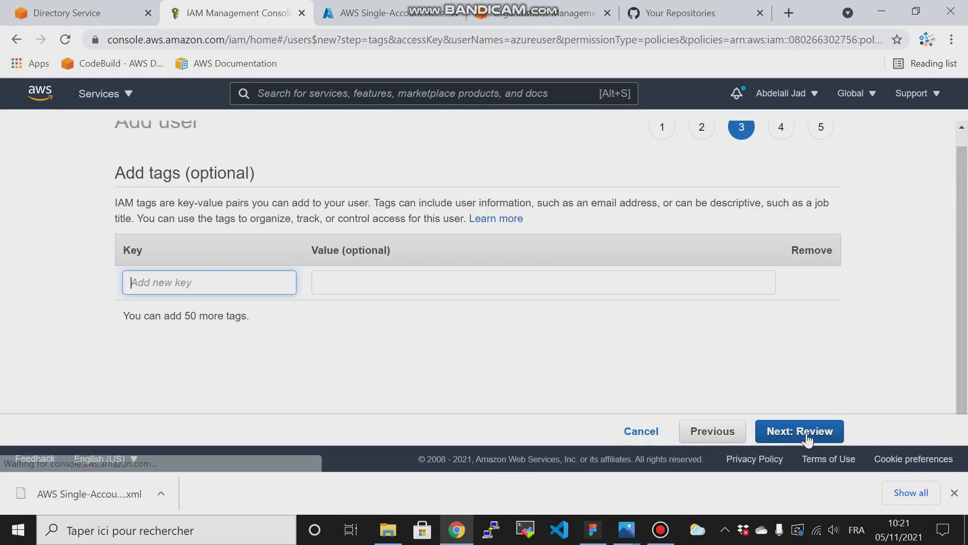
left_click(805, 431)
left_click(806, 431)
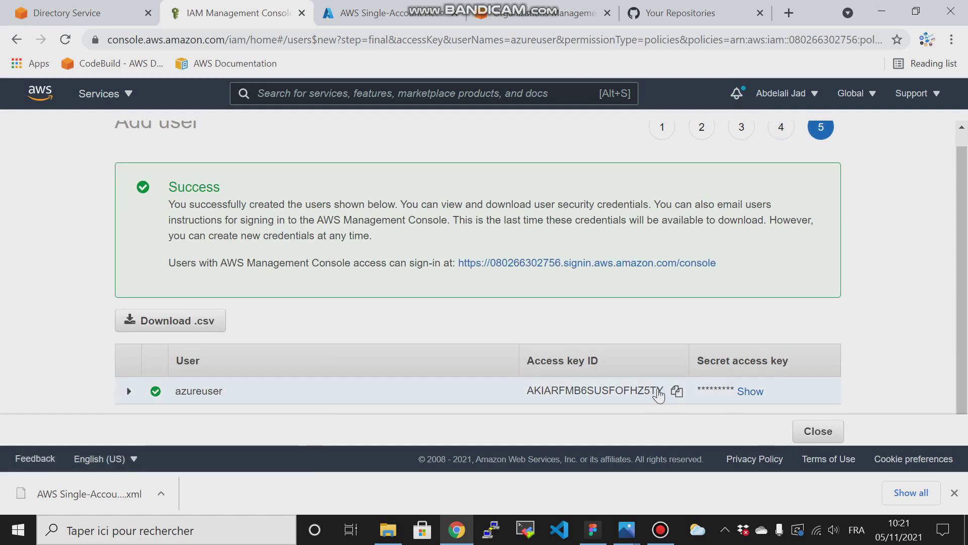
In the Azure portal, set the AWS Single-Account Access provisioning mode to Automatic and expand the admin credentials
left_click(382, 13)
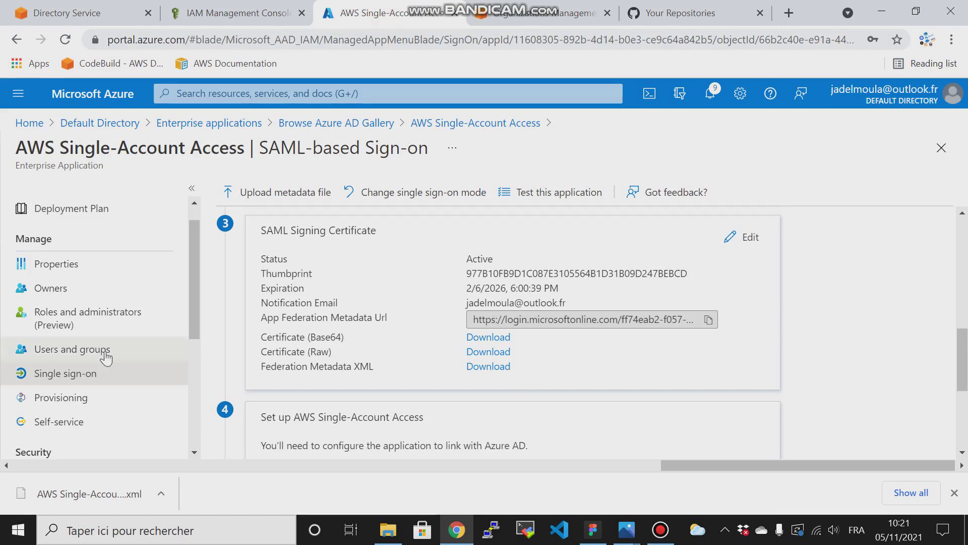
left_click(63, 399)
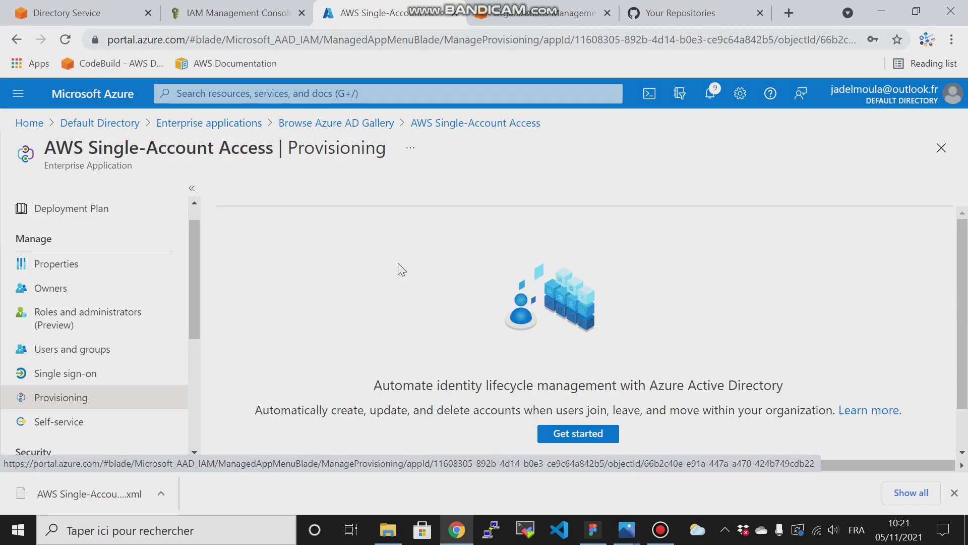
left_click(589, 437)
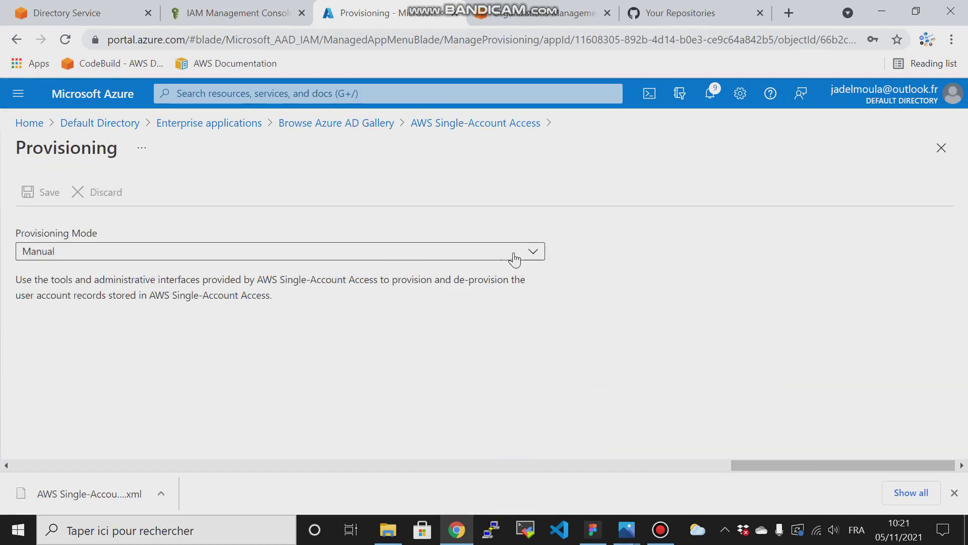
left_click(529, 252)
left_click(248, 301)
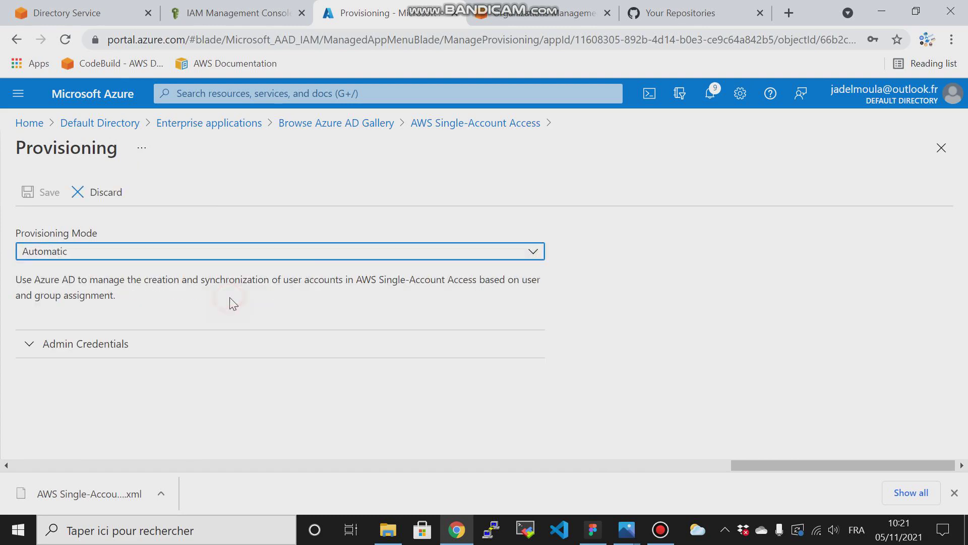
left_click(199, 340)
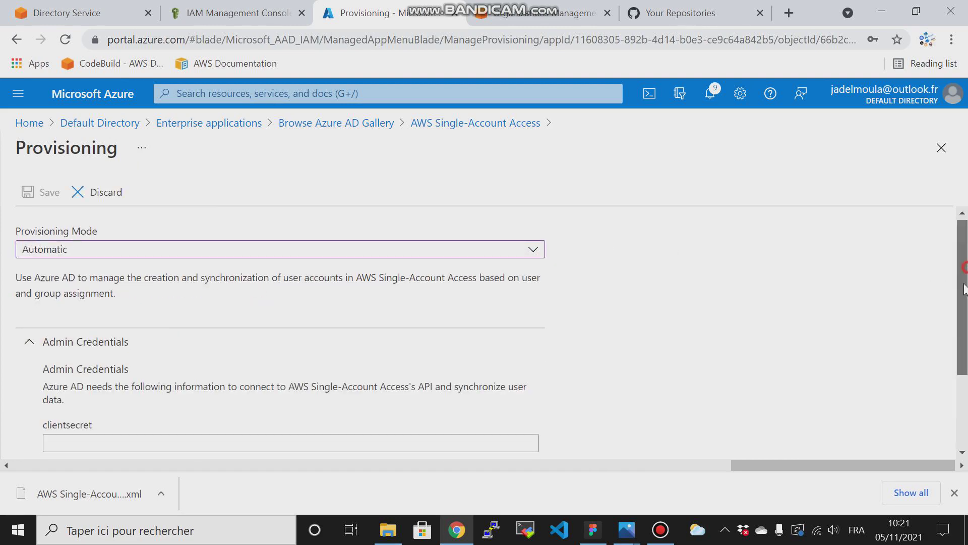
scroll(735, 252, "down", 2)
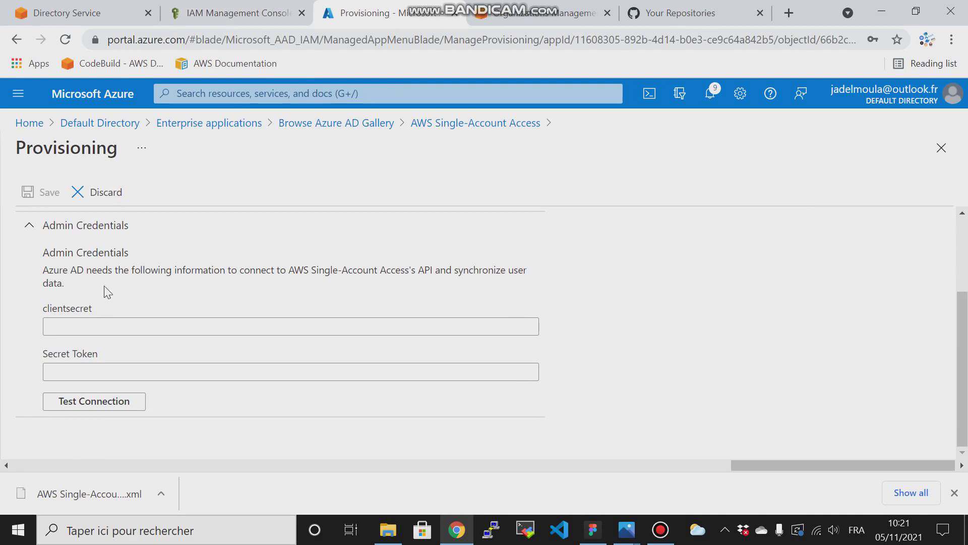
Copy the access key ID of azureuser from the AWS console into Azure's clientsecret field
left_click(226, 12)
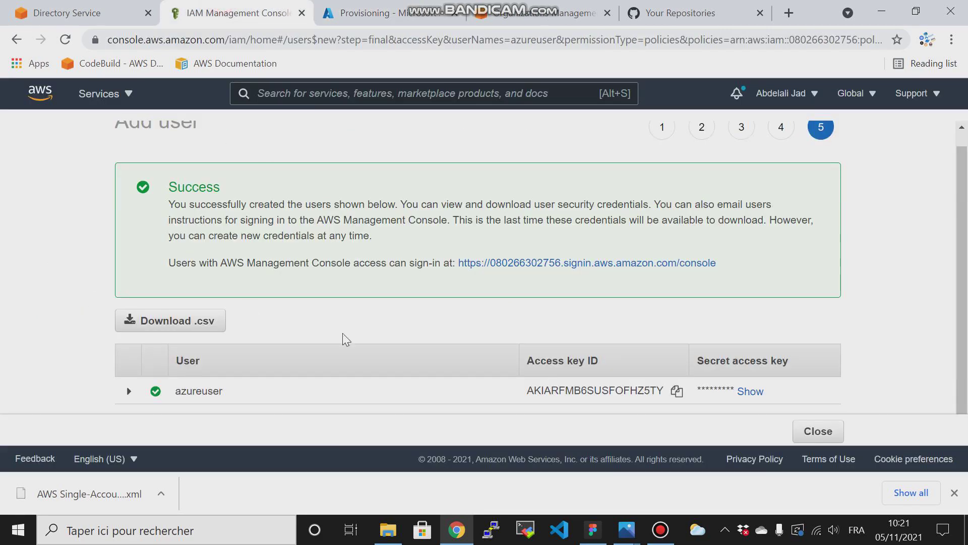
left_click(675, 391)
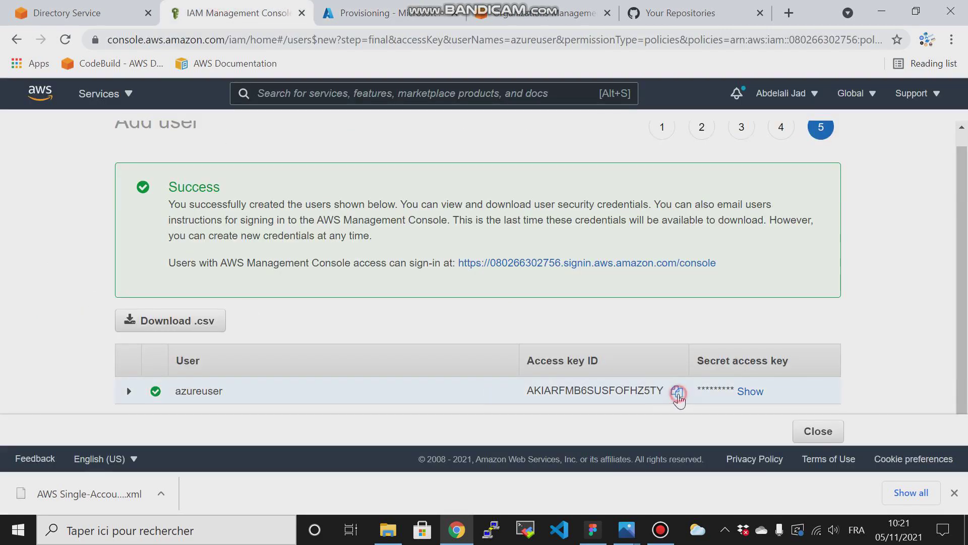
left_click(391, 13)
left_click(158, 325)
key("ctrl+v")
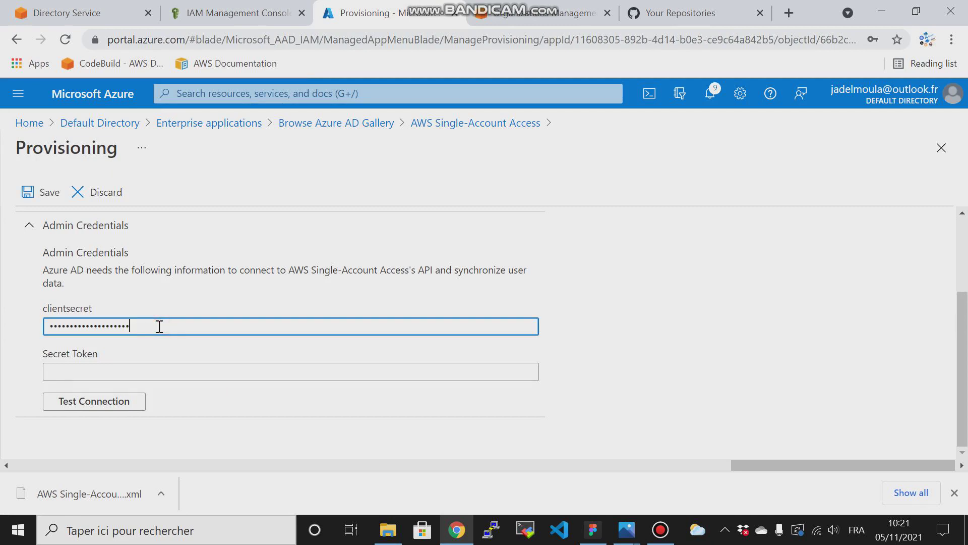
Reveal azureuser's secret access key in the AWS console and copy it into Azure's Secret Token field
left_click(213, 10)
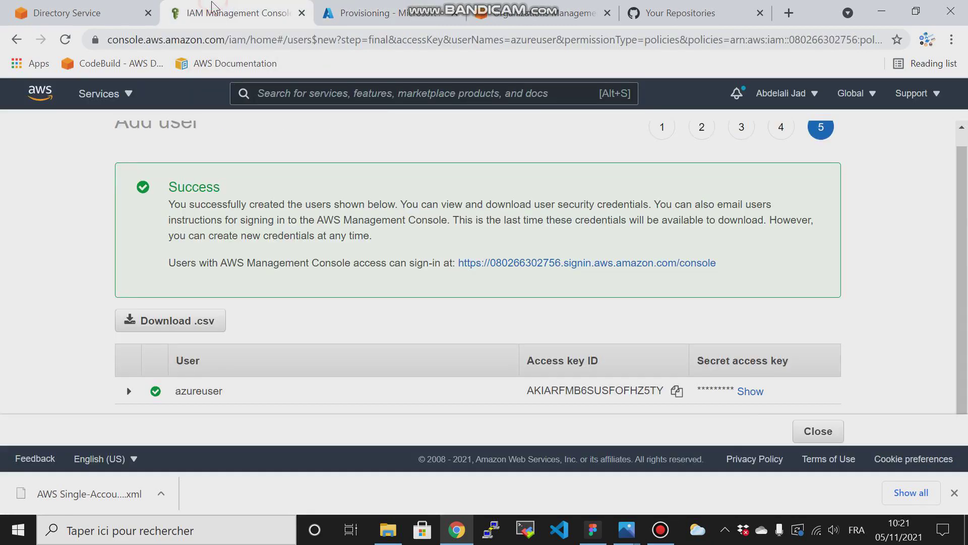
left_click(750, 391)
right_click(726, 396)
left_click(682, 408)
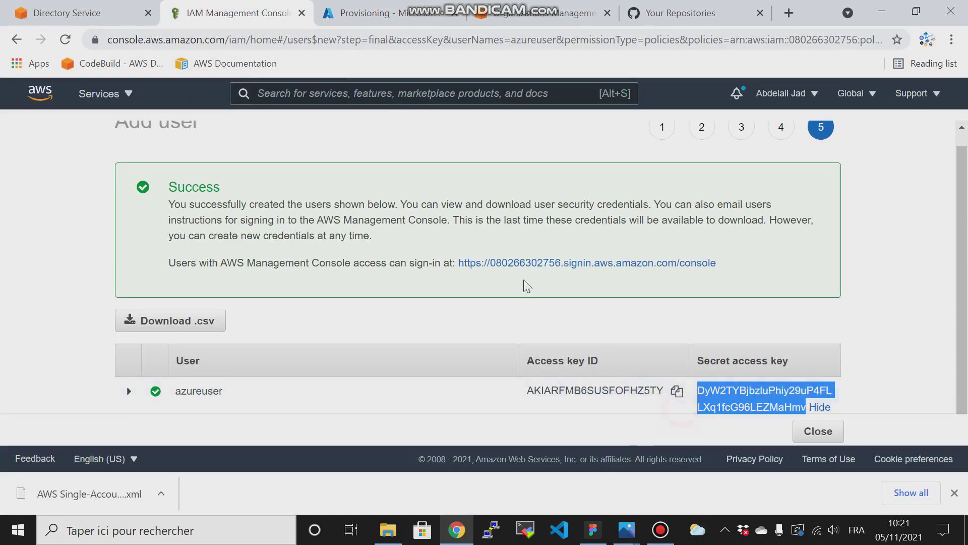
left_click(364, 13)
left_click(166, 372)
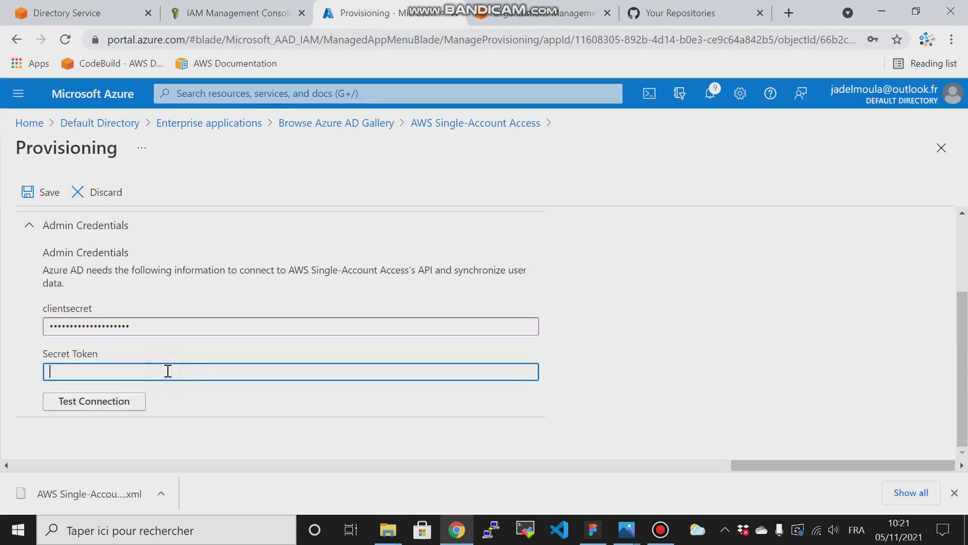
key("ctrl+v")
Test the connection to AWS Single-Account Access, then save and close the provisioning settings
left_click(101, 404)
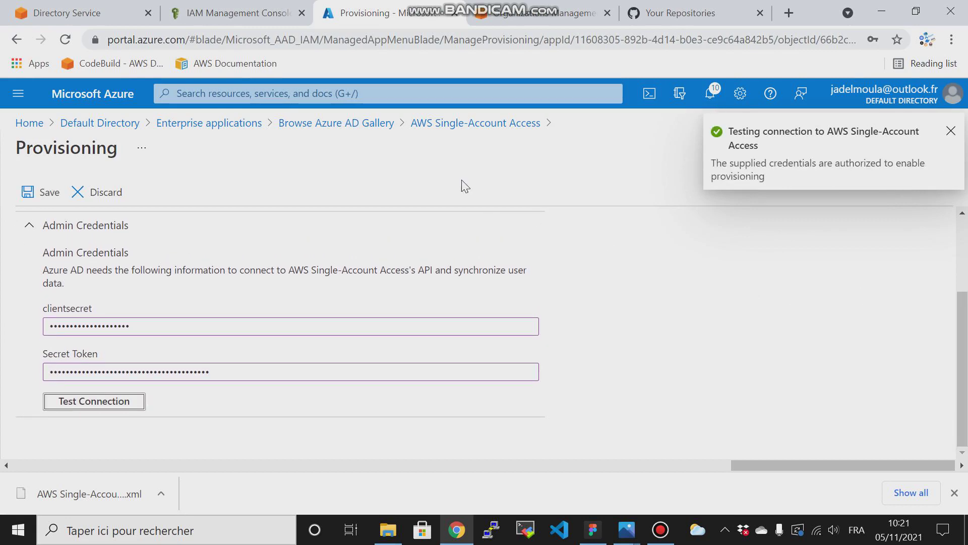
left_click(36, 192)
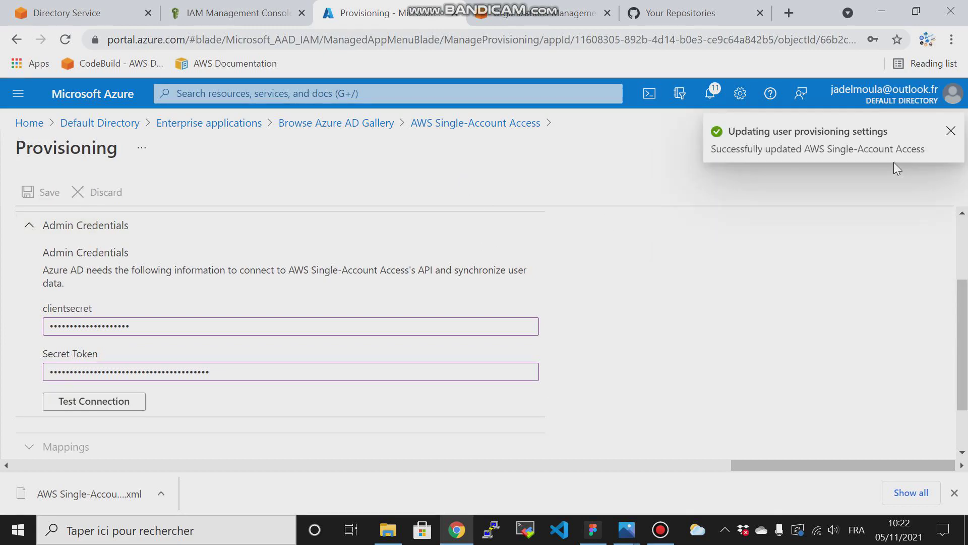
left_click(951, 131)
left_click(941, 148)
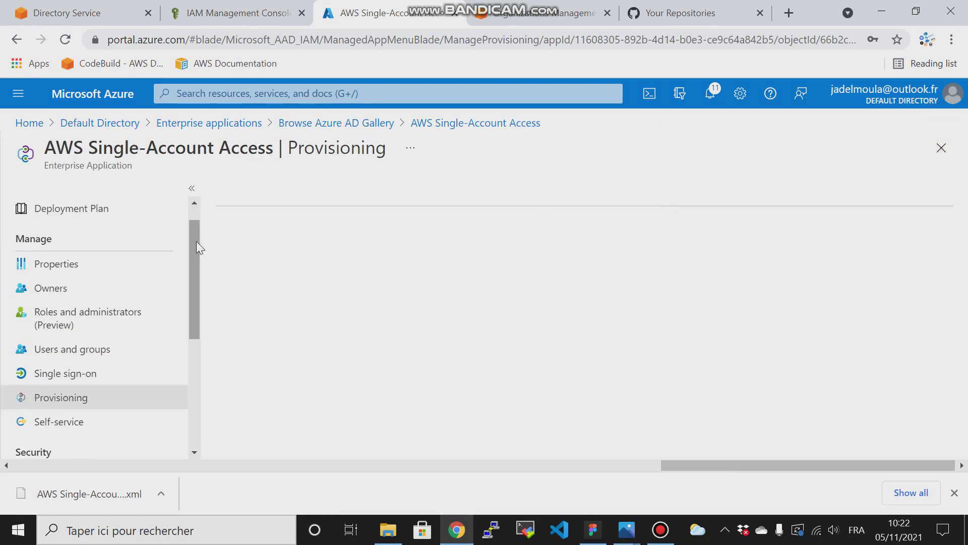
left_click_drag(196, 241, 194, 266)
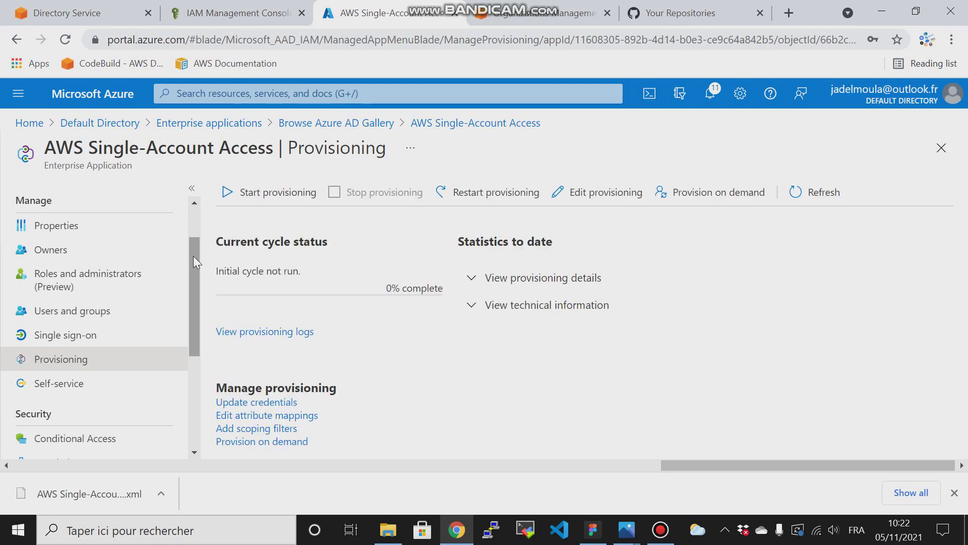
Switch to the AWS console, leave the finished user creation page and open the IAM roles list
left_click(230, 8)
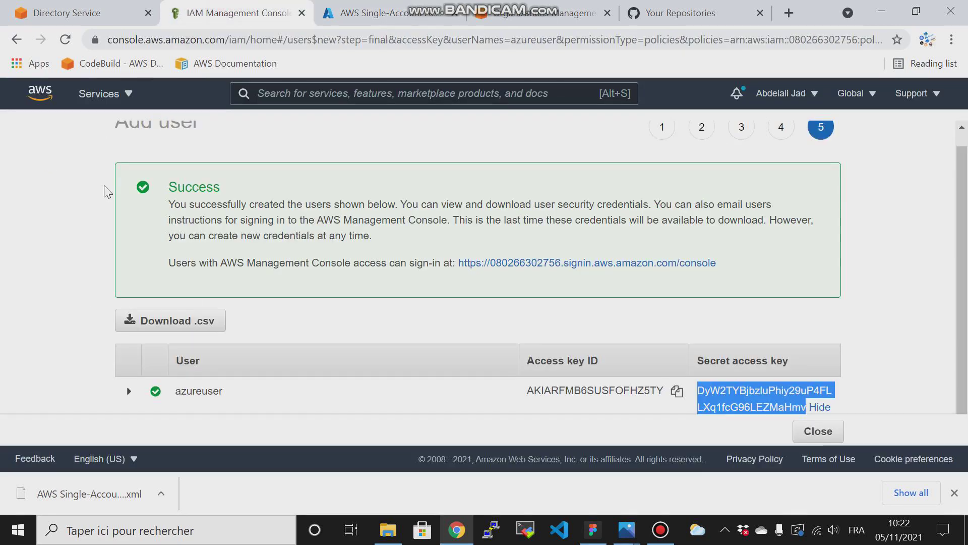
scroll(794, 178, "up", 1)
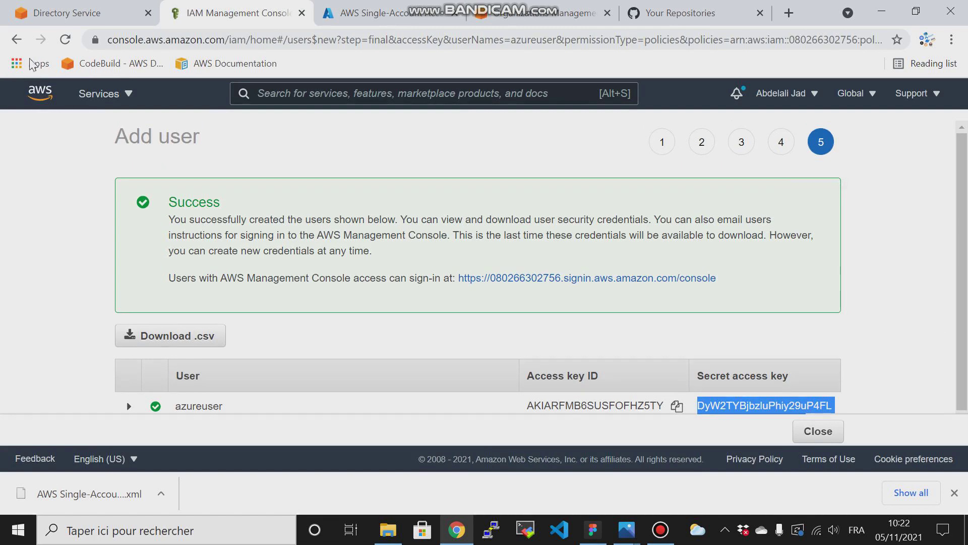
left_click(16, 39)
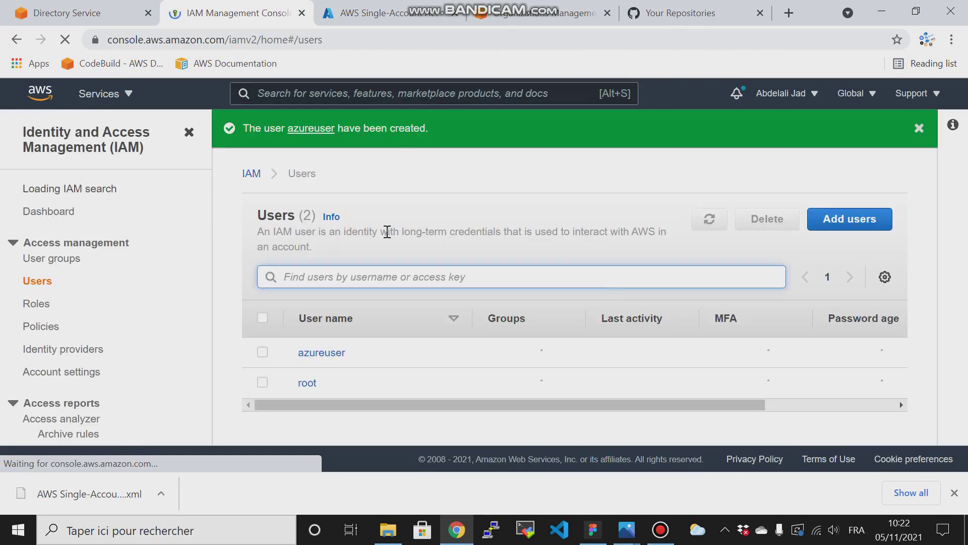
left_click(33, 313)
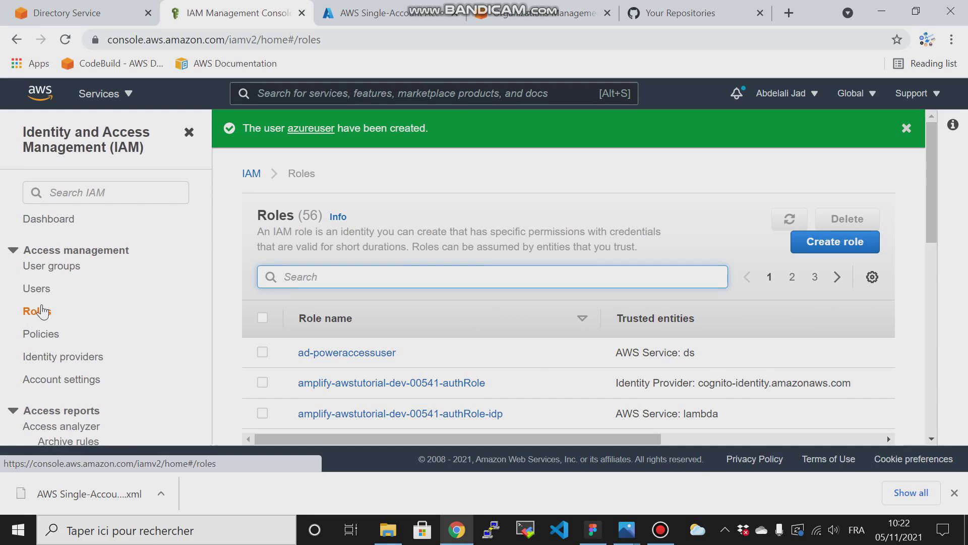
type("ss")
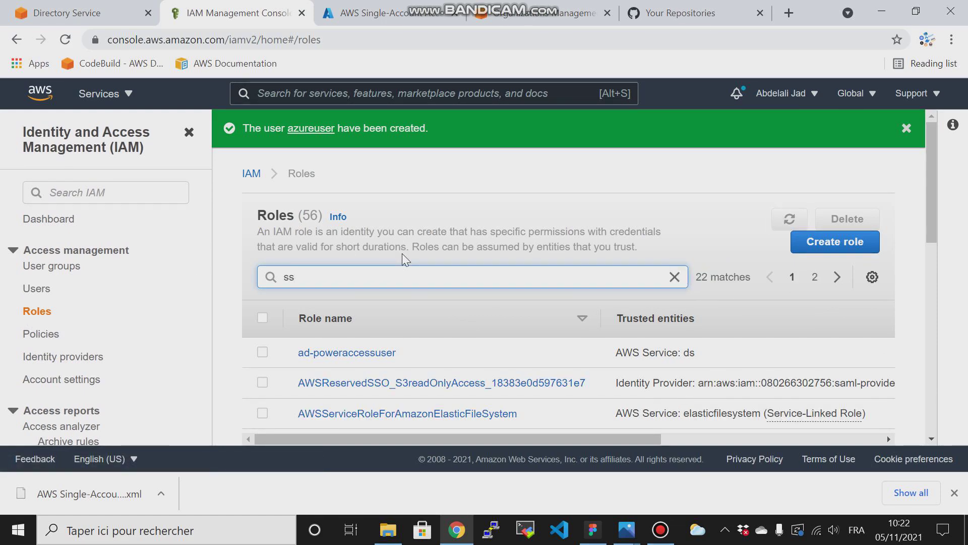
type("l")
key("BackSpace")
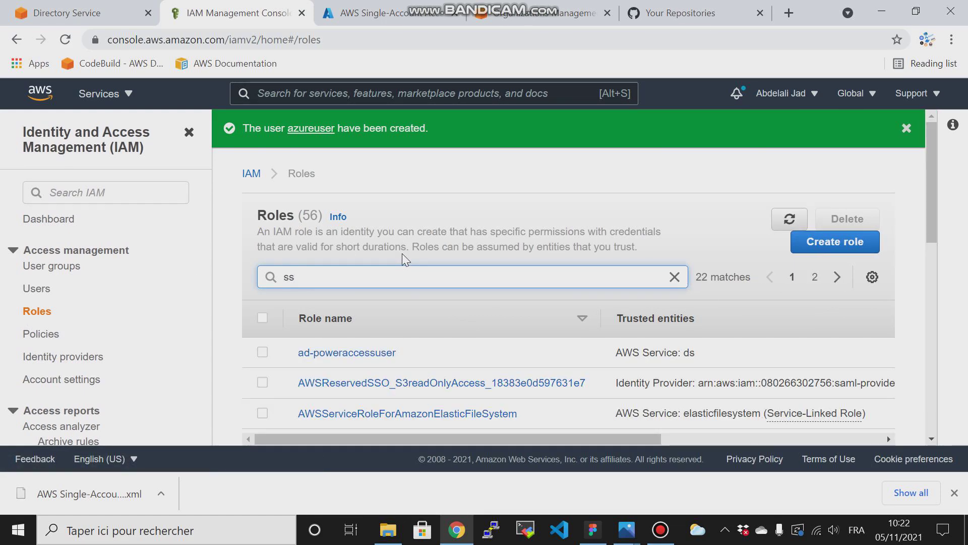
type("o")
left_click(262, 412)
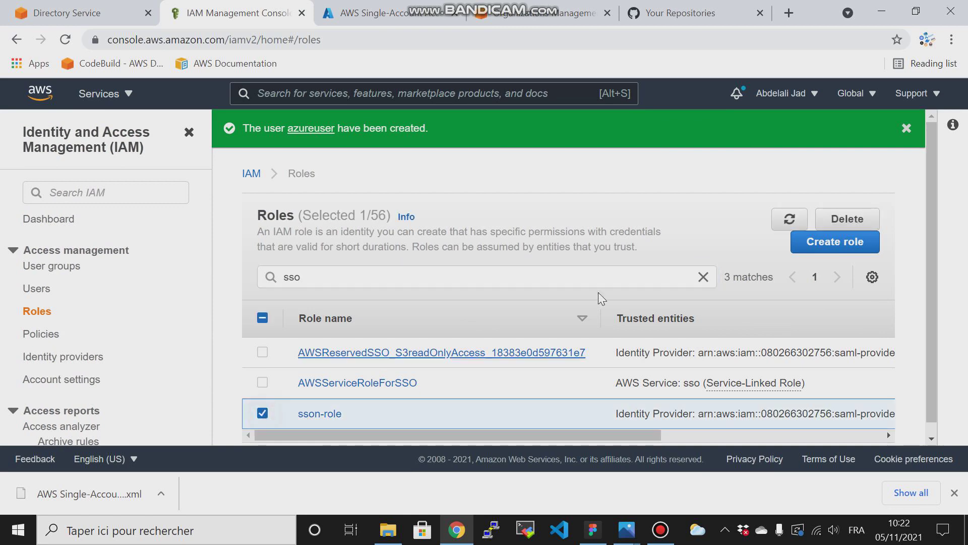
left_click(815, 241)
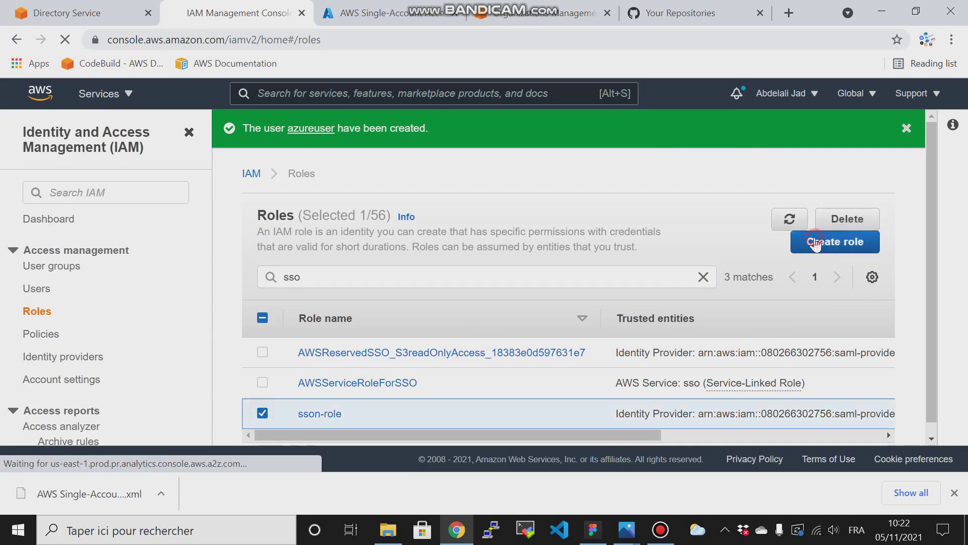
left_click(18, 43)
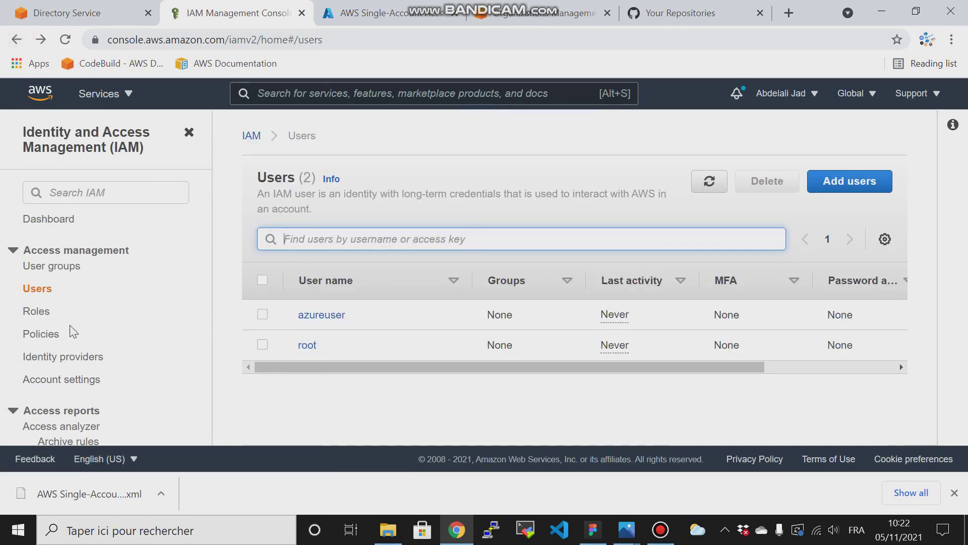
Search the IAM roles for "sso" and permanently delete sson-role, confirming with its role name
left_click(34, 311)
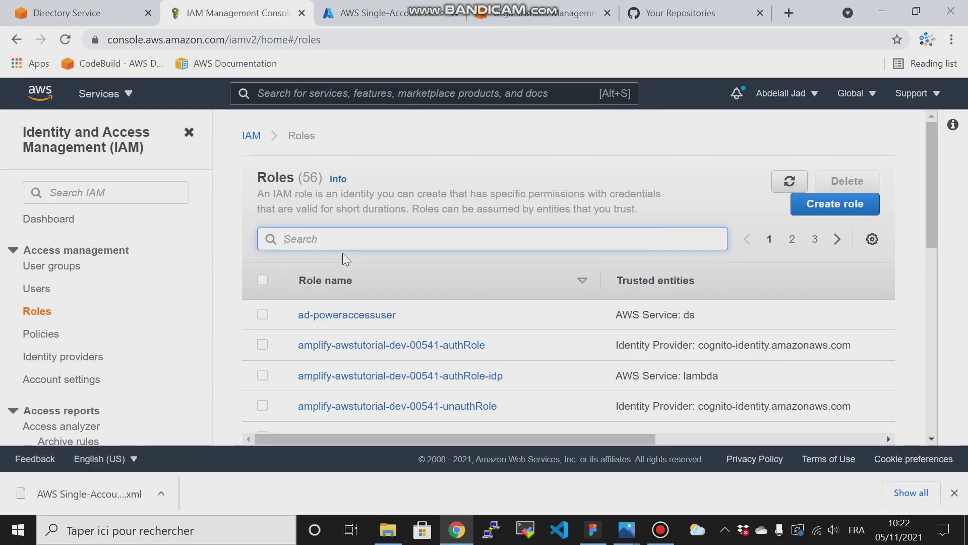
type("sso")
left_click(262, 375)
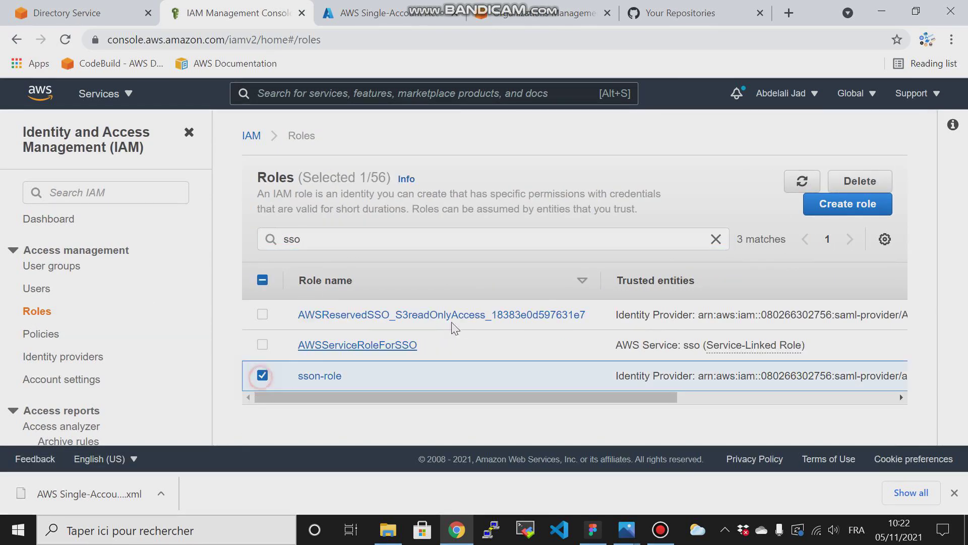
left_click(863, 180)
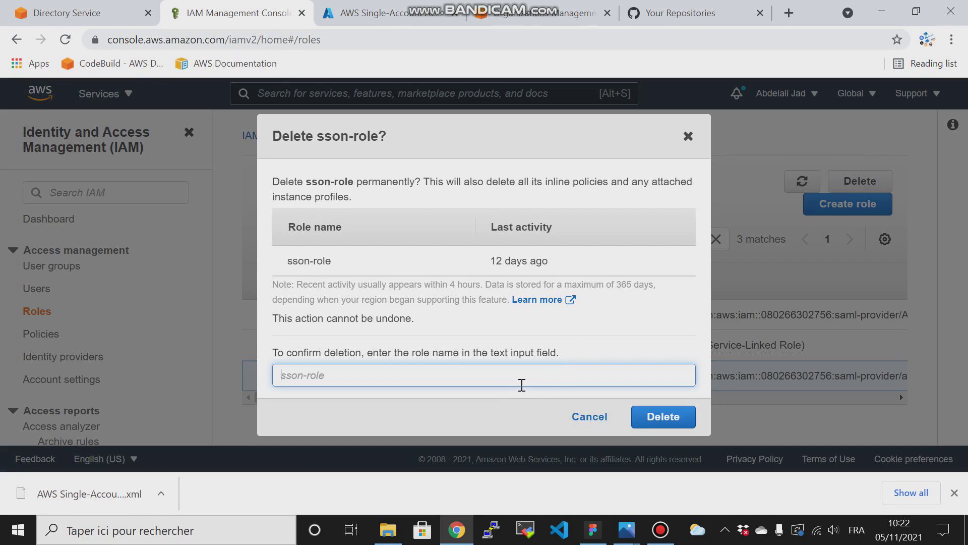
type("sson-role")
left_click(686, 421)
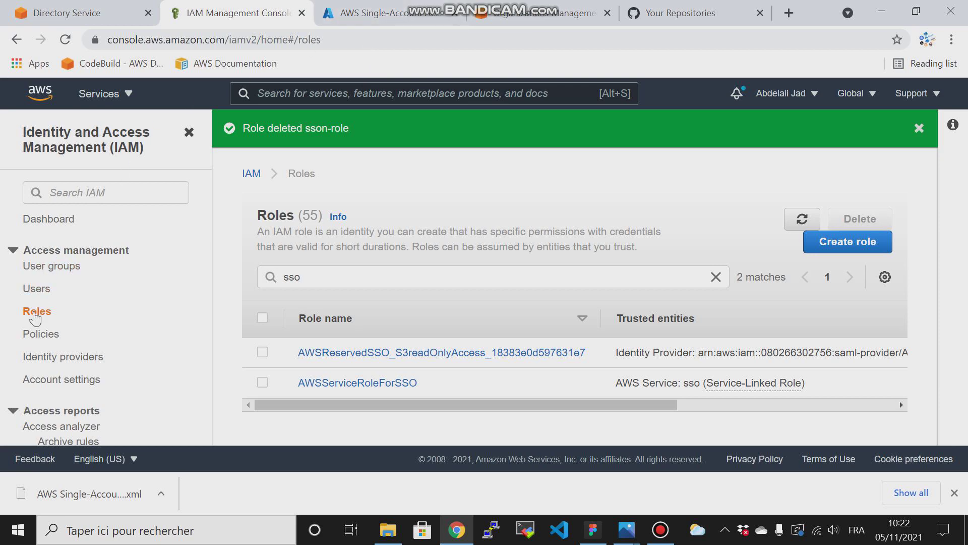
In the Azure portal, start provisioning for AWS Single-Account Access and refresh the cycle status
left_click(362, 22)
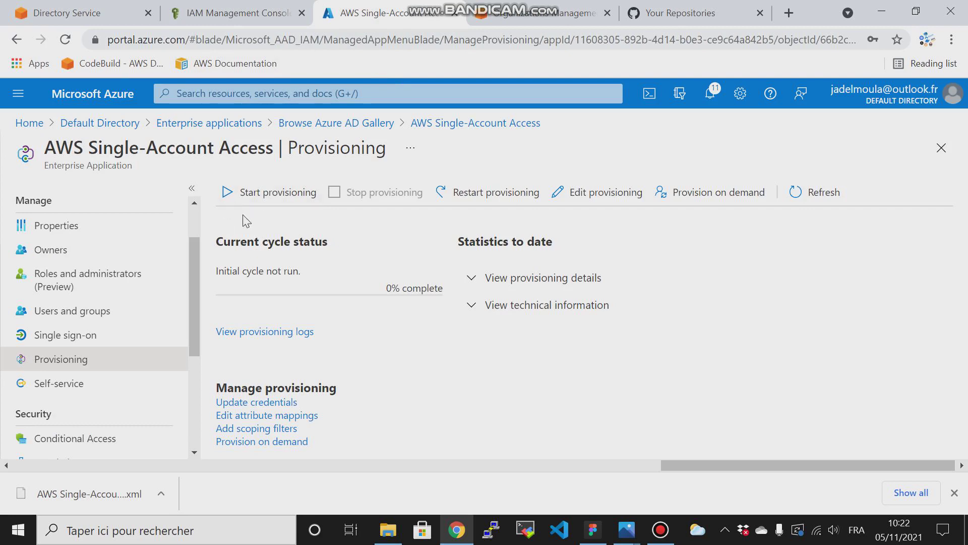
left_click(240, 200)
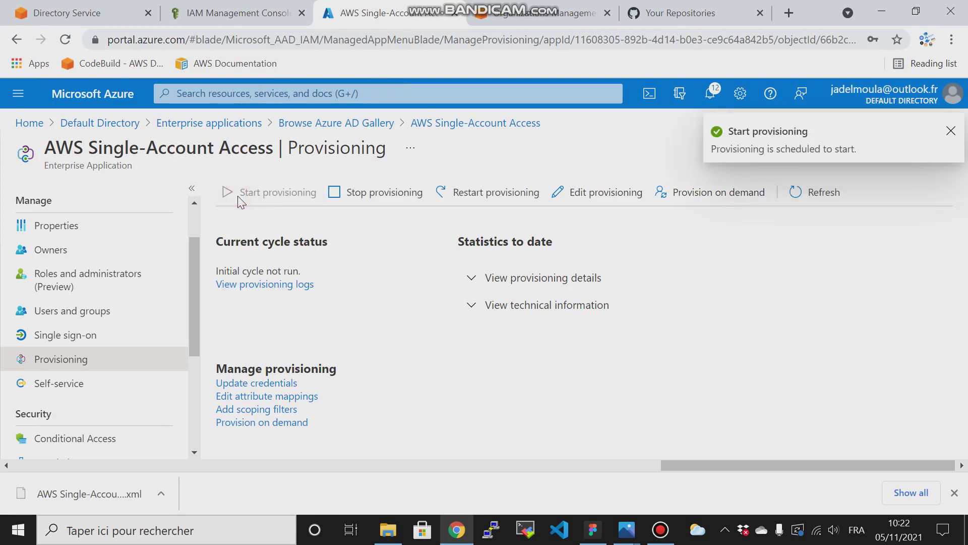
left_click(805, 203)
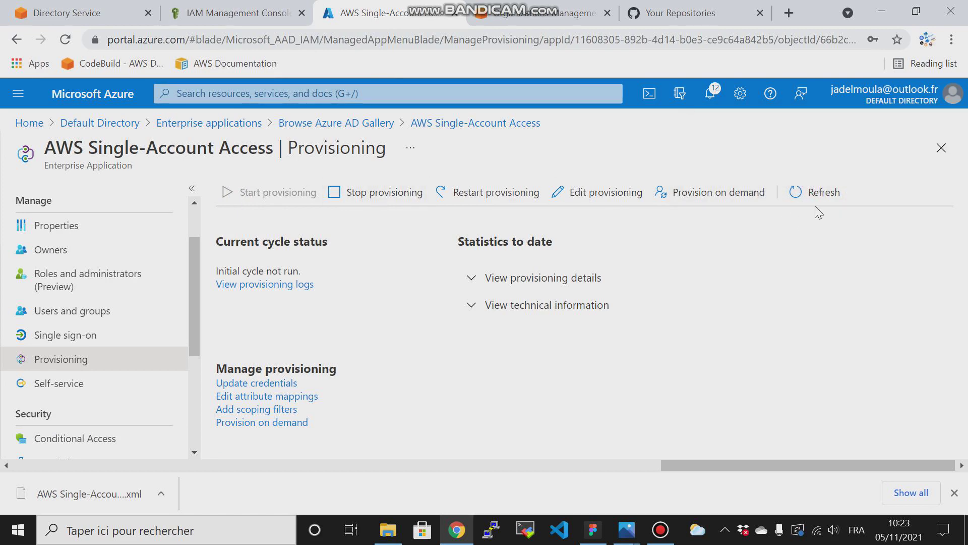
left_click(807, 199)
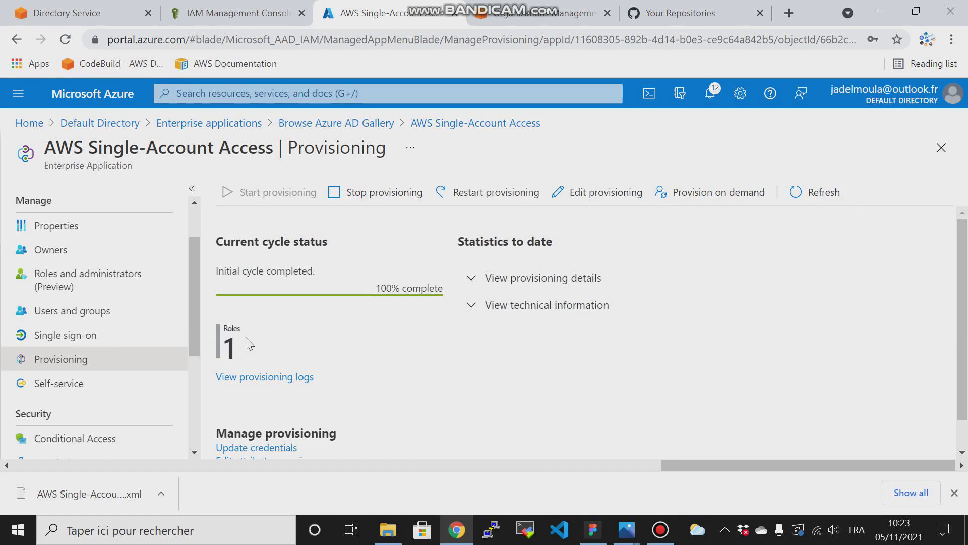
Back in the AWS console, start creating an IAM role with SAML 2.0 federation as the trusted entity type
left_click(234, 9)
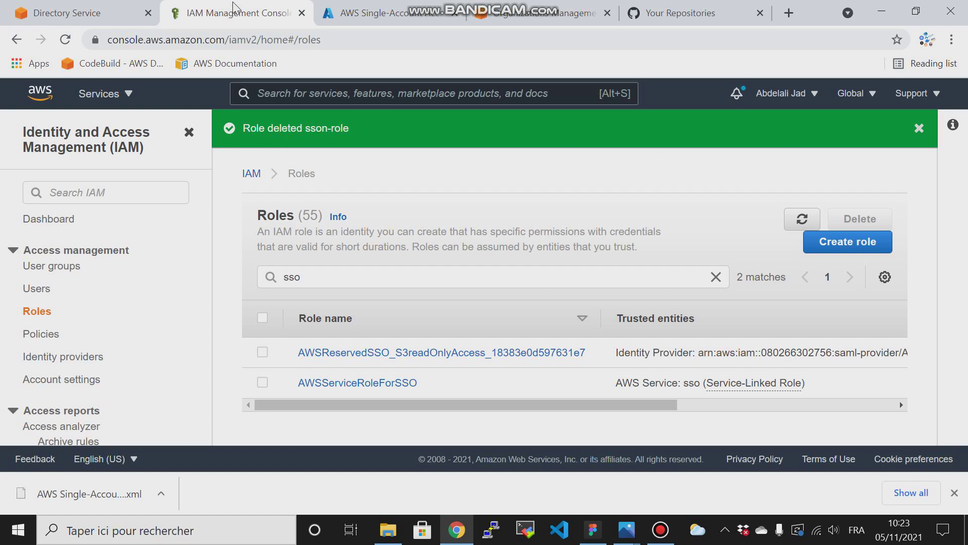
left_click(843, 244)
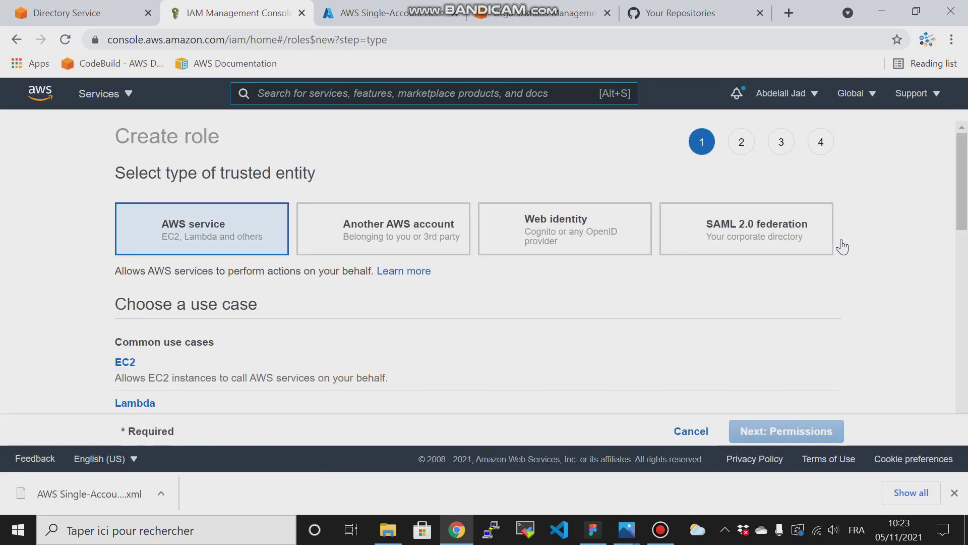
left_click(760, 230)
Choose AzureAD as the role's SAML provider and allow programmatic and AWS Management Console access
left_click(577, 378)
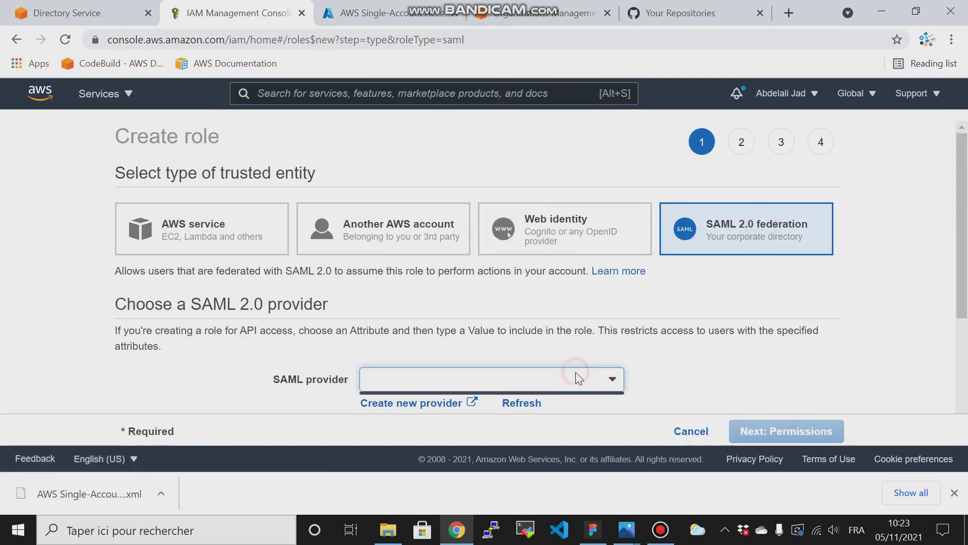
scroll(580, 378, "down", 2)
left_click(601, 265)
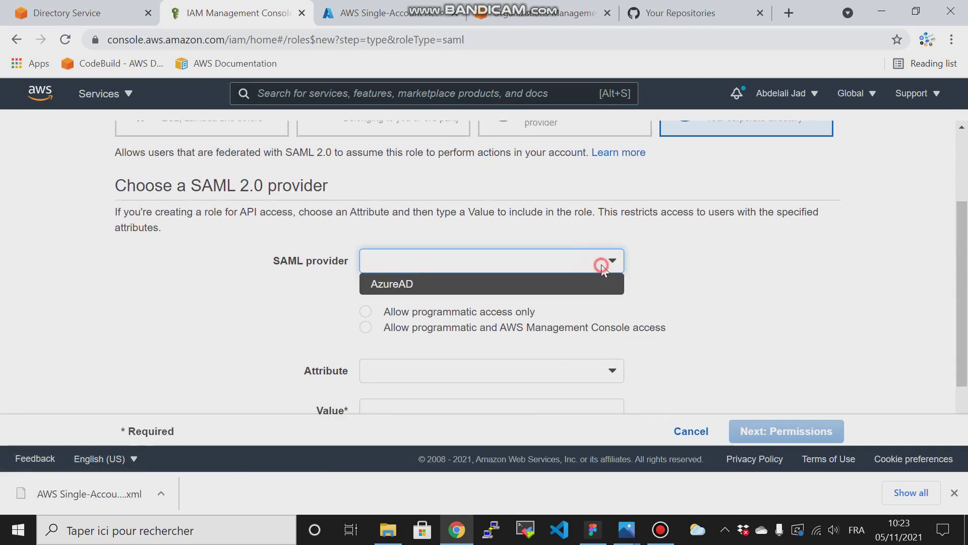
left_click(471, 284)
left_click(364, 327)
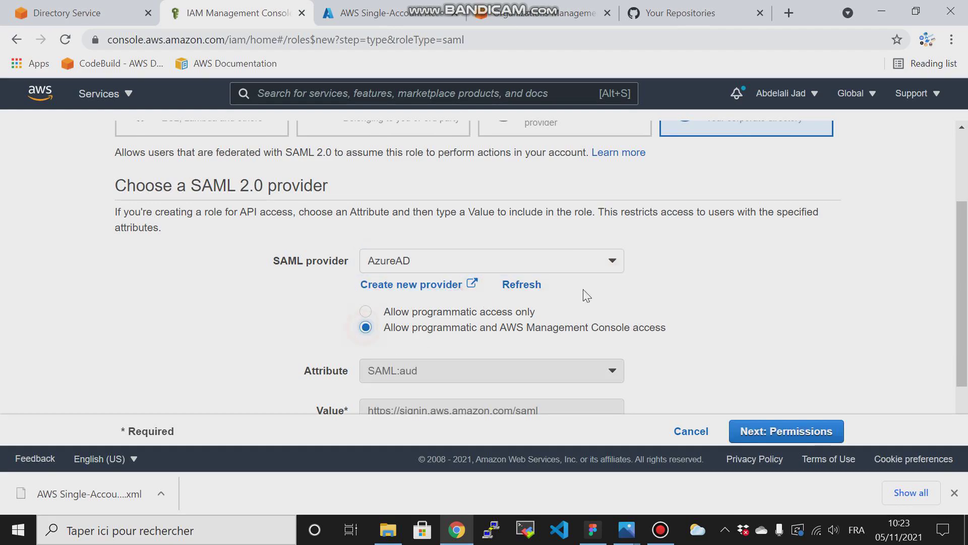